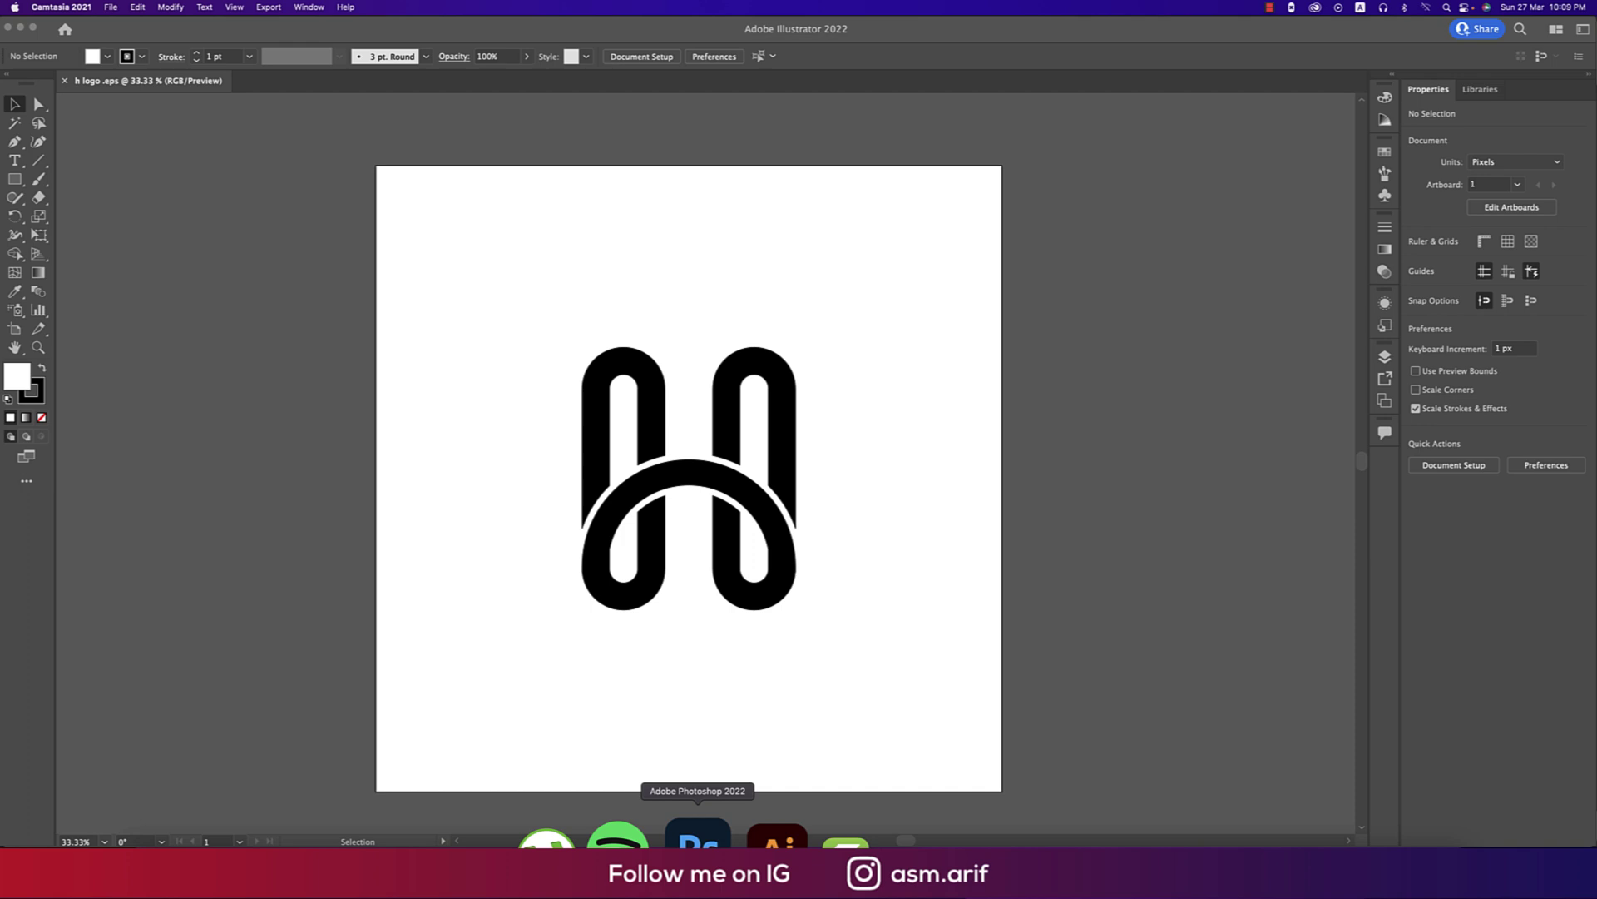
# Switch to Photoshop to show the gold H logo mockup on dark fabric.
pyautogui.click(709, 865)
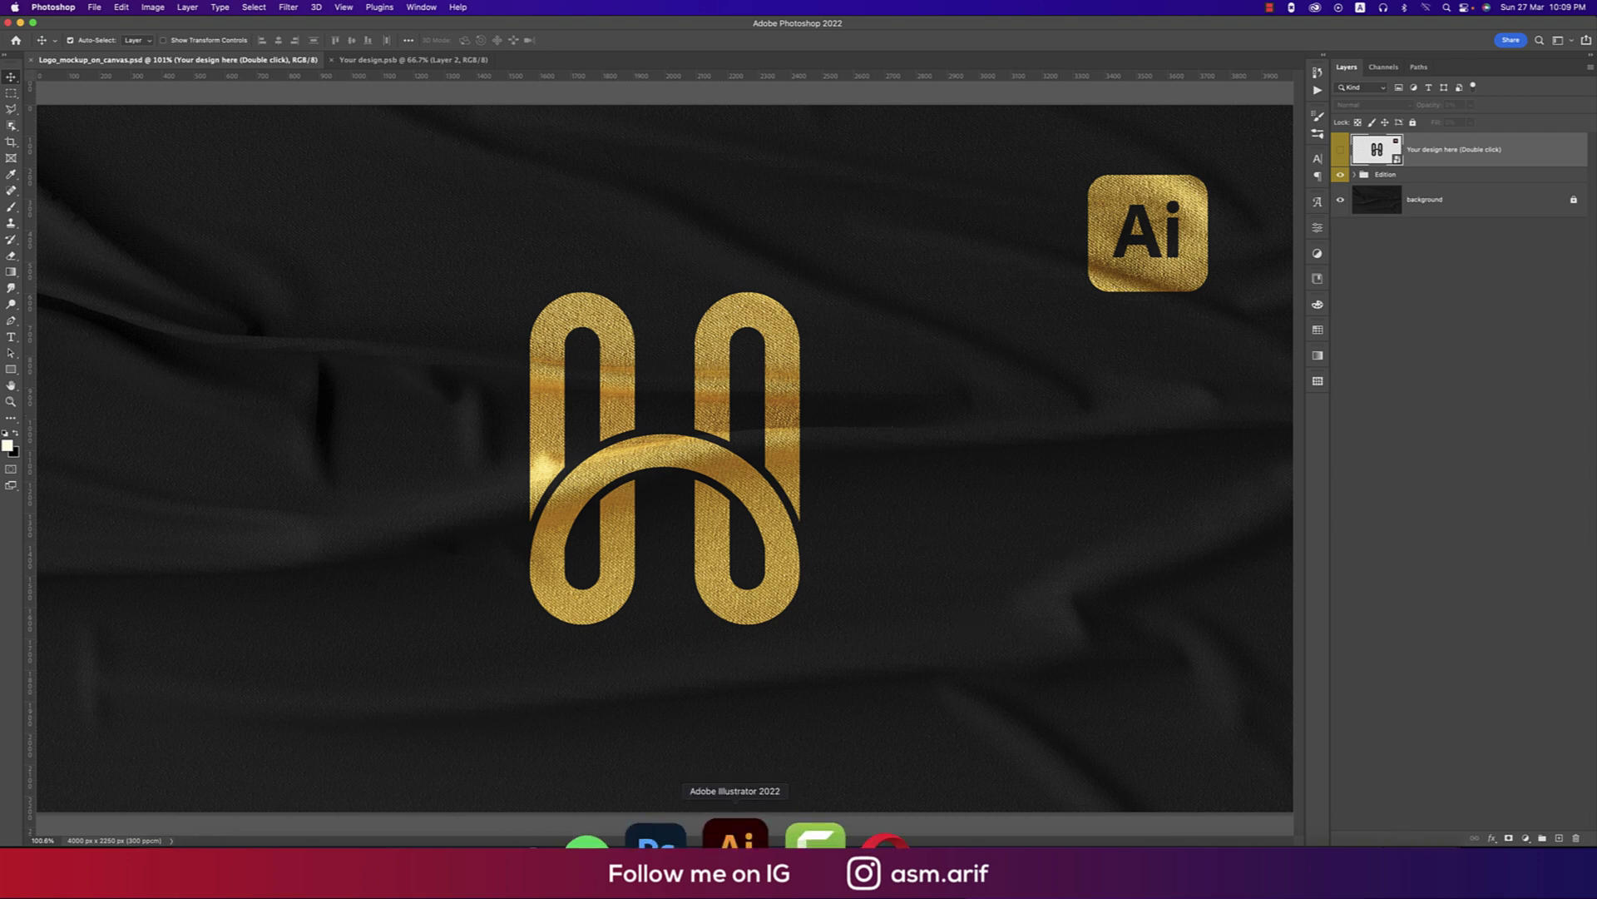
# Create a new 2000 × 2000 px RGB Illustrator document named 'h logo'.
pyautogui.click(740, 842)
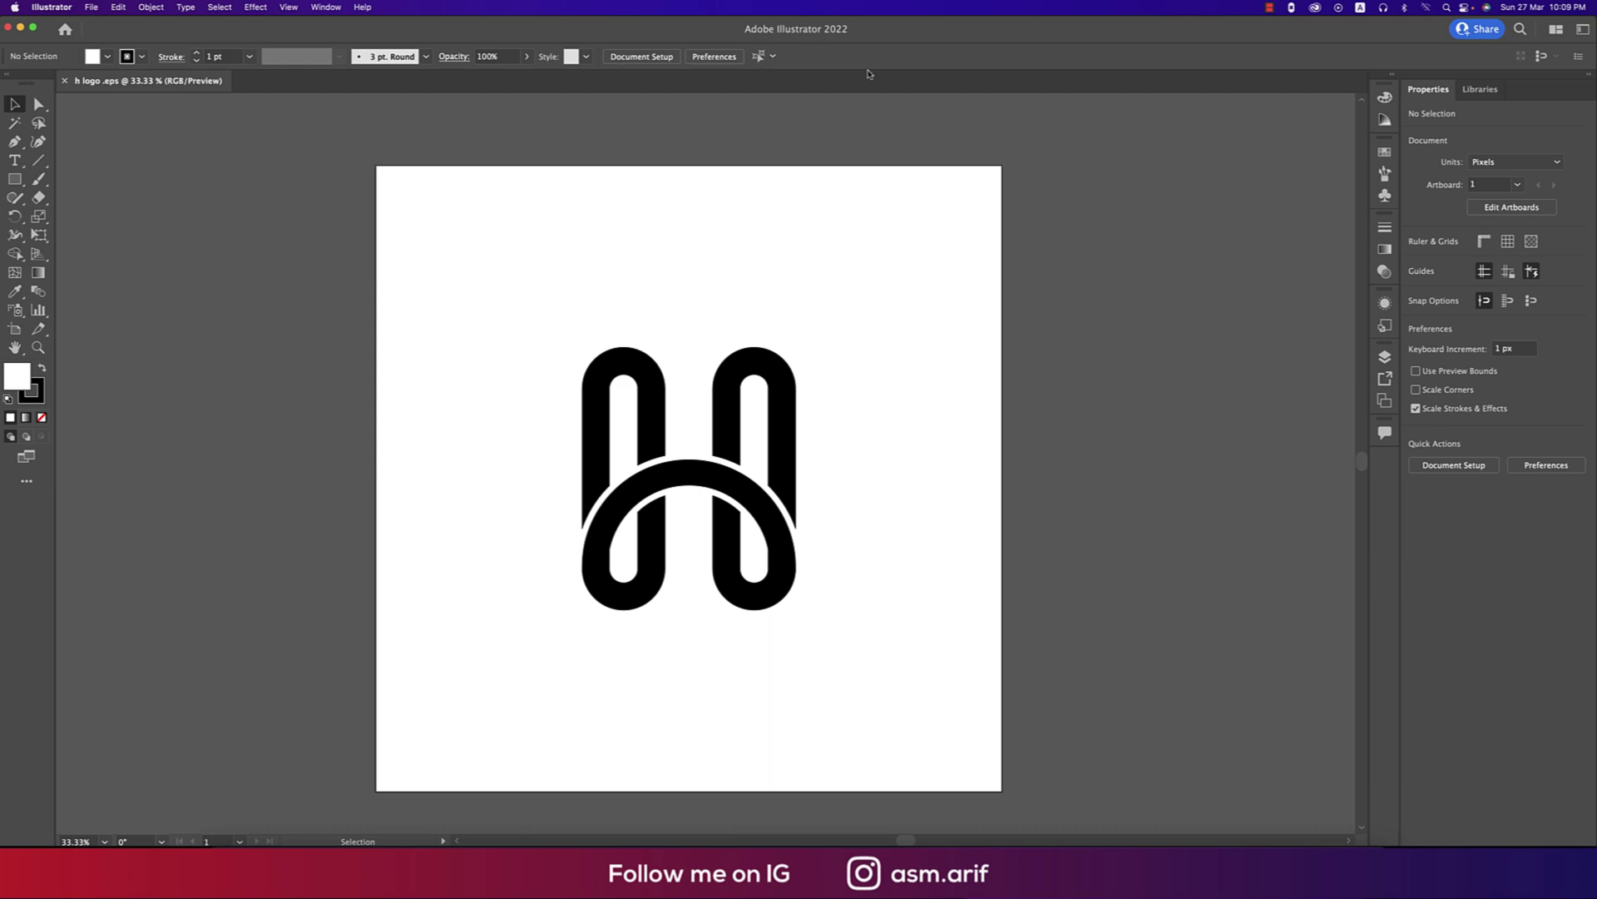
pyautogui.click(92, 7)
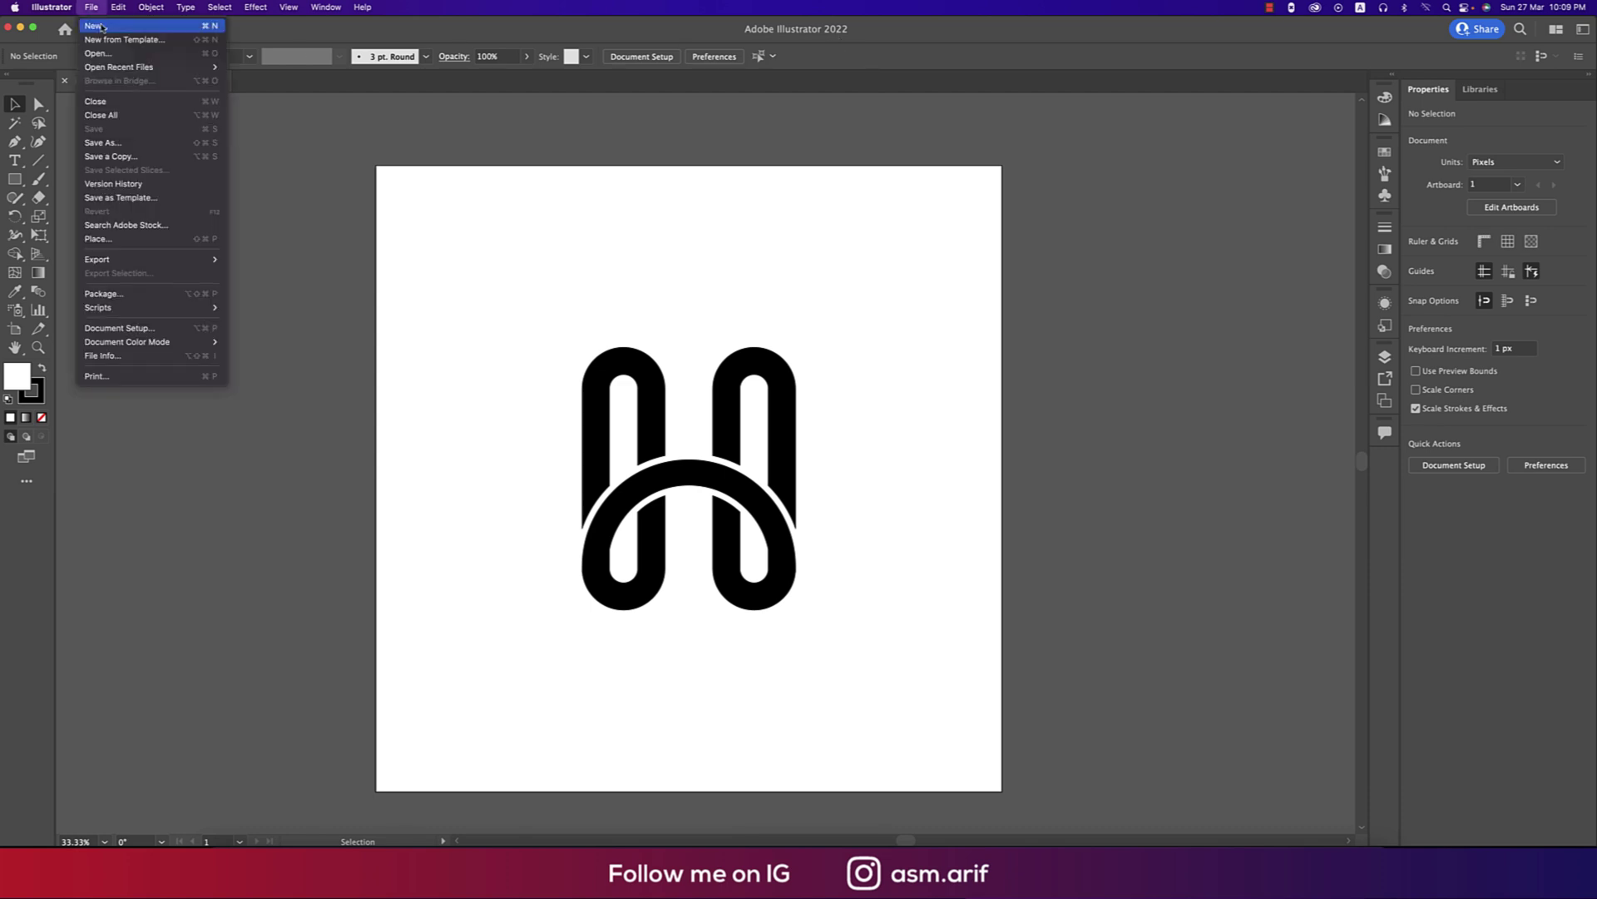
pyautogui.press('super+n')
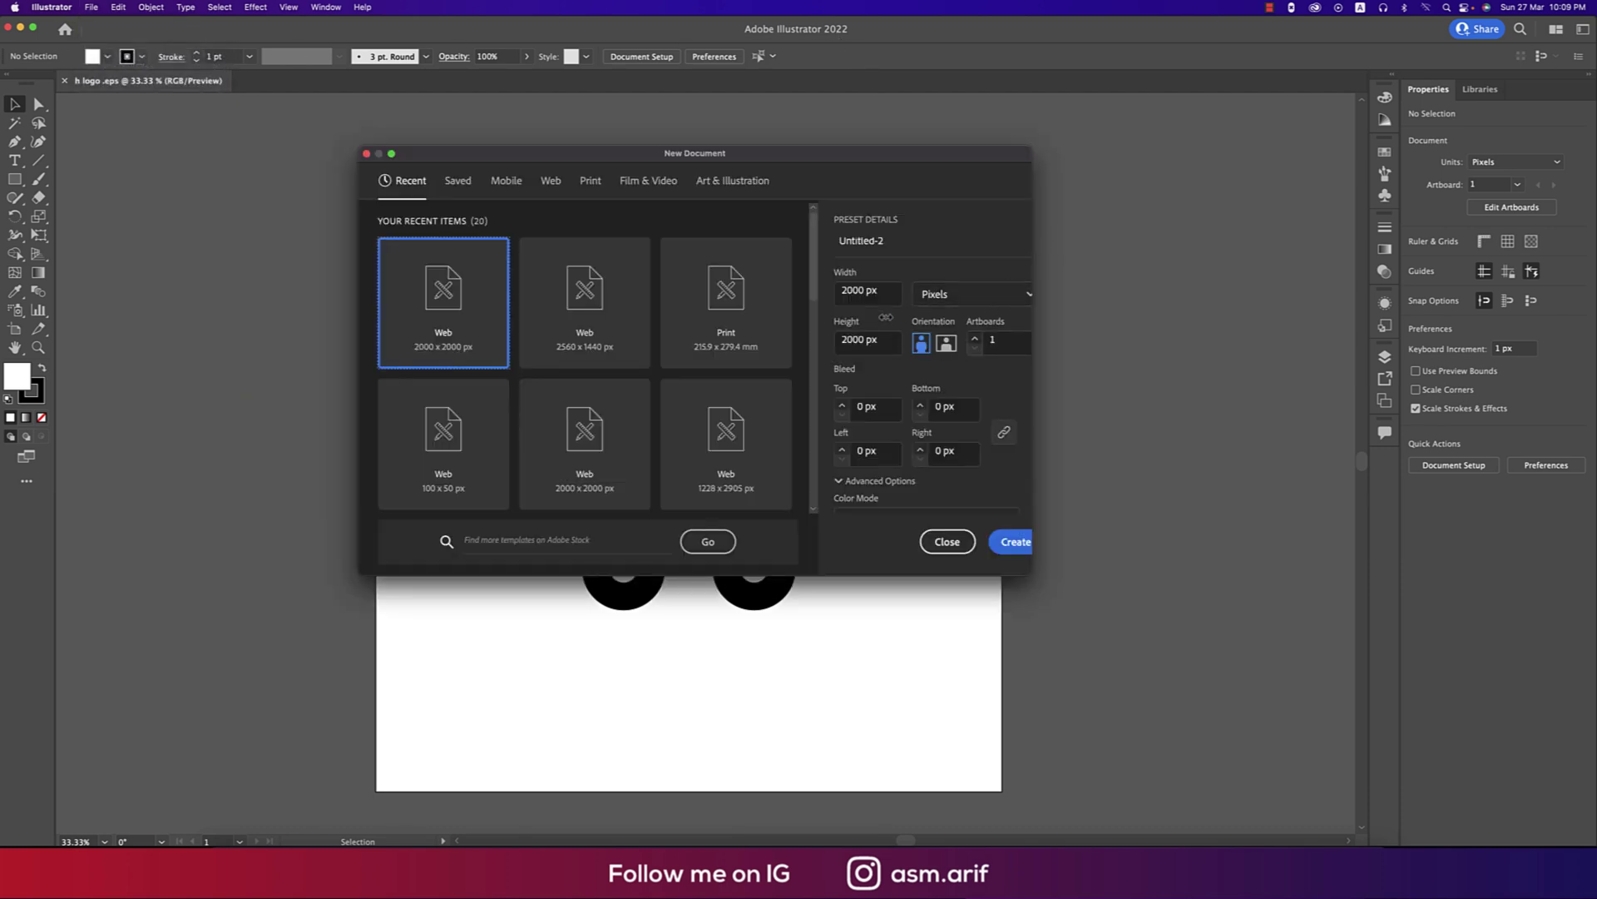
pyautogui.moveTo(890, 242); pyautogui.dragTo(838, 241)
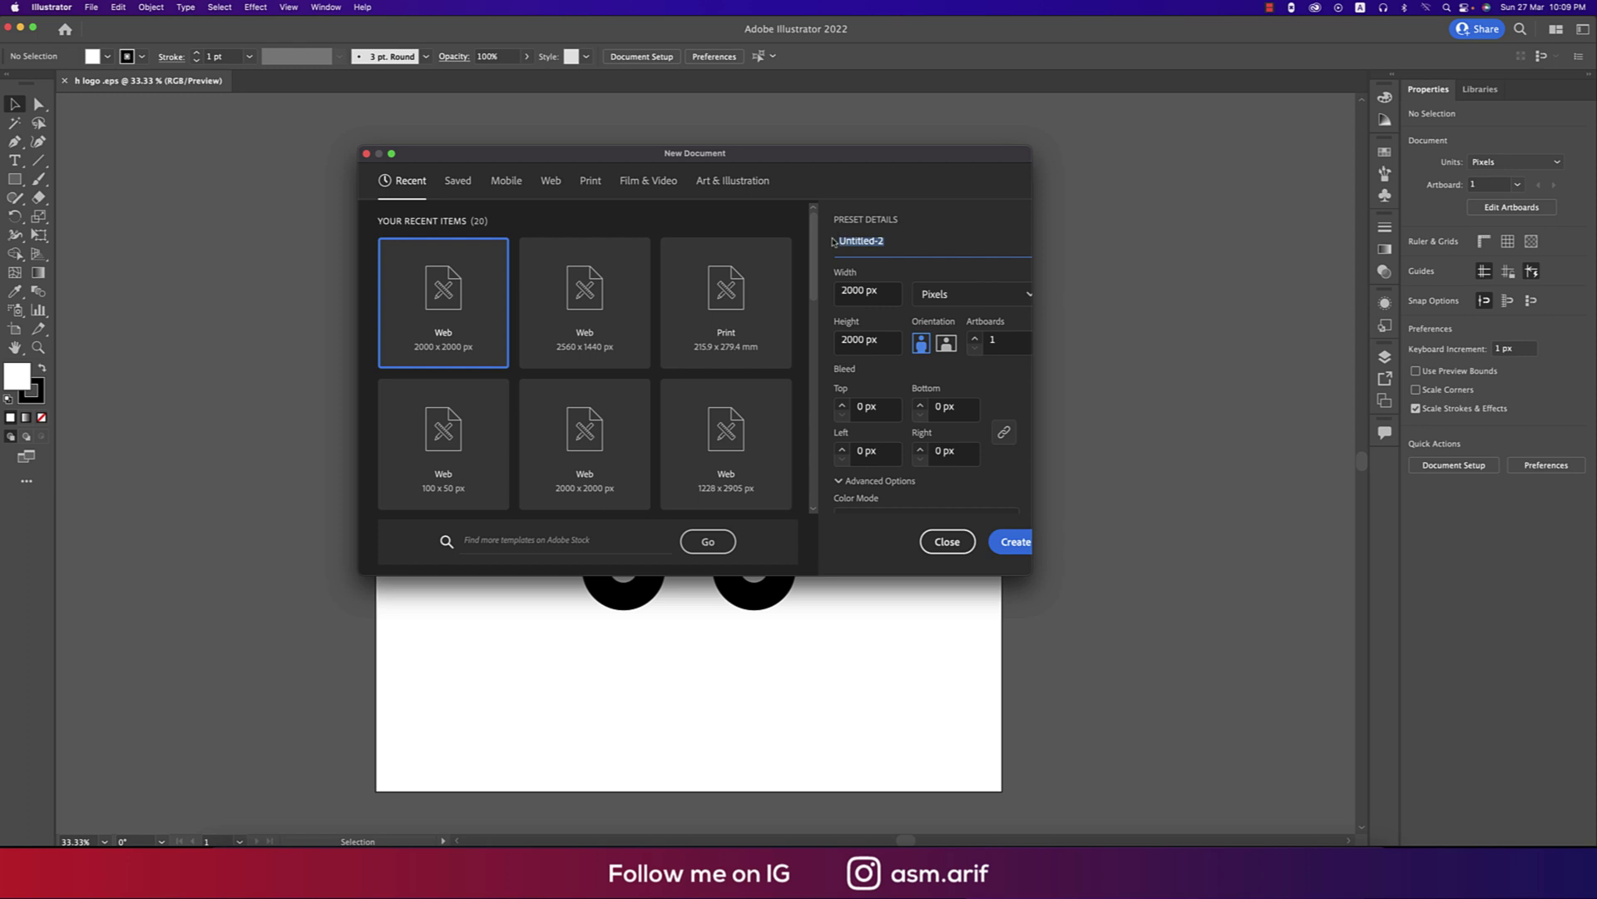
pyautogui.write('h logo')
pyautogui.scroll(-3, 942, 344)
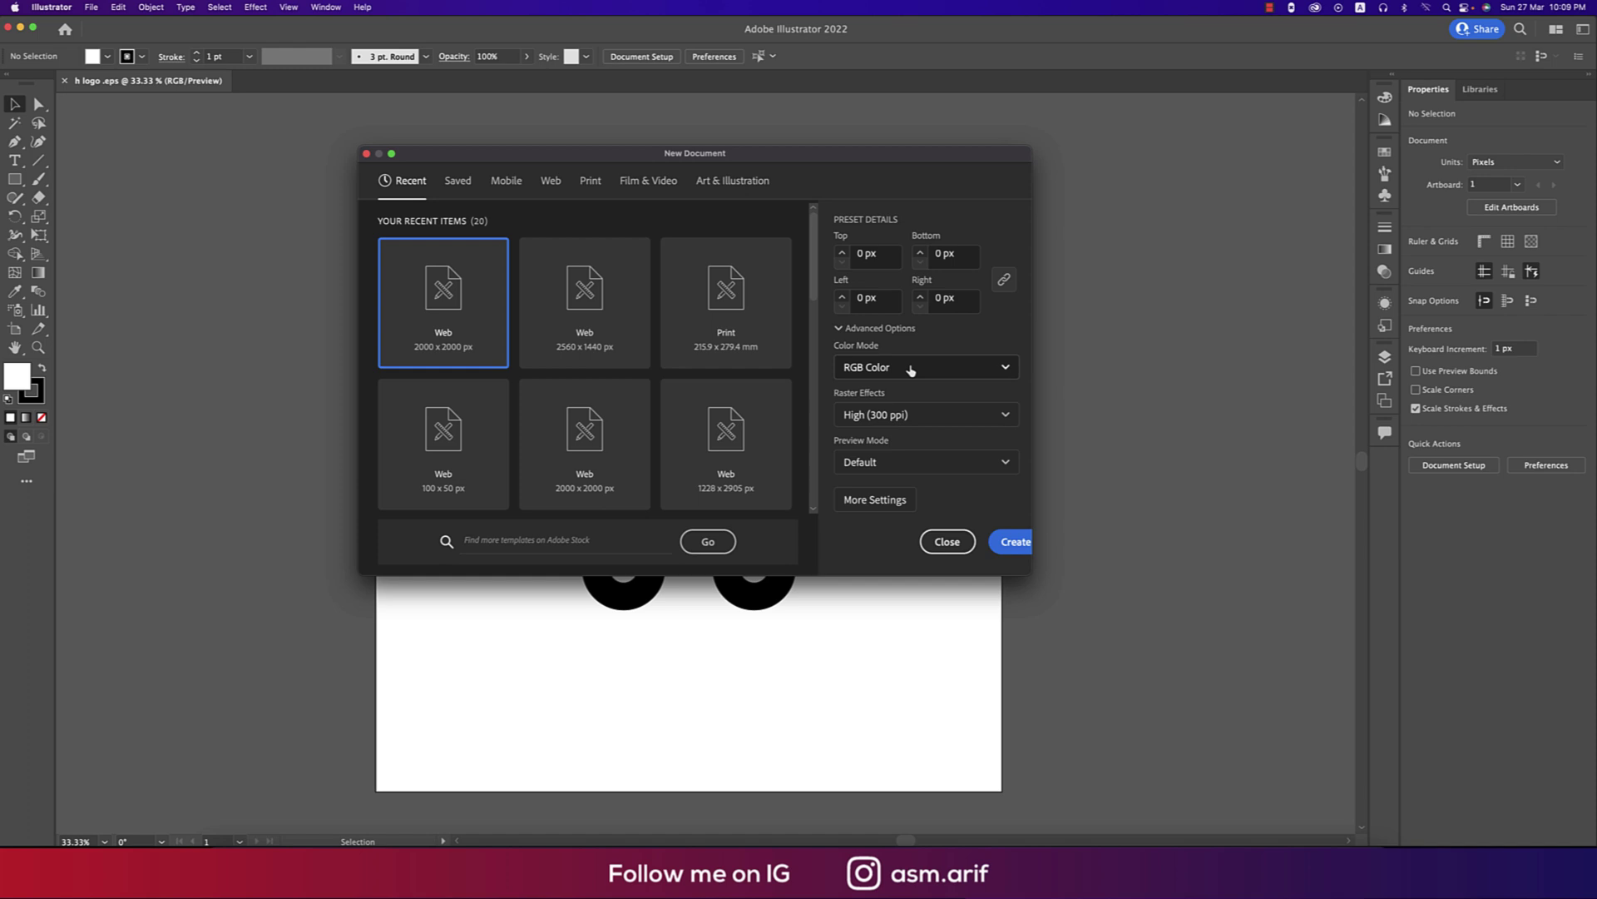
pyautogui.click(1016, 541)
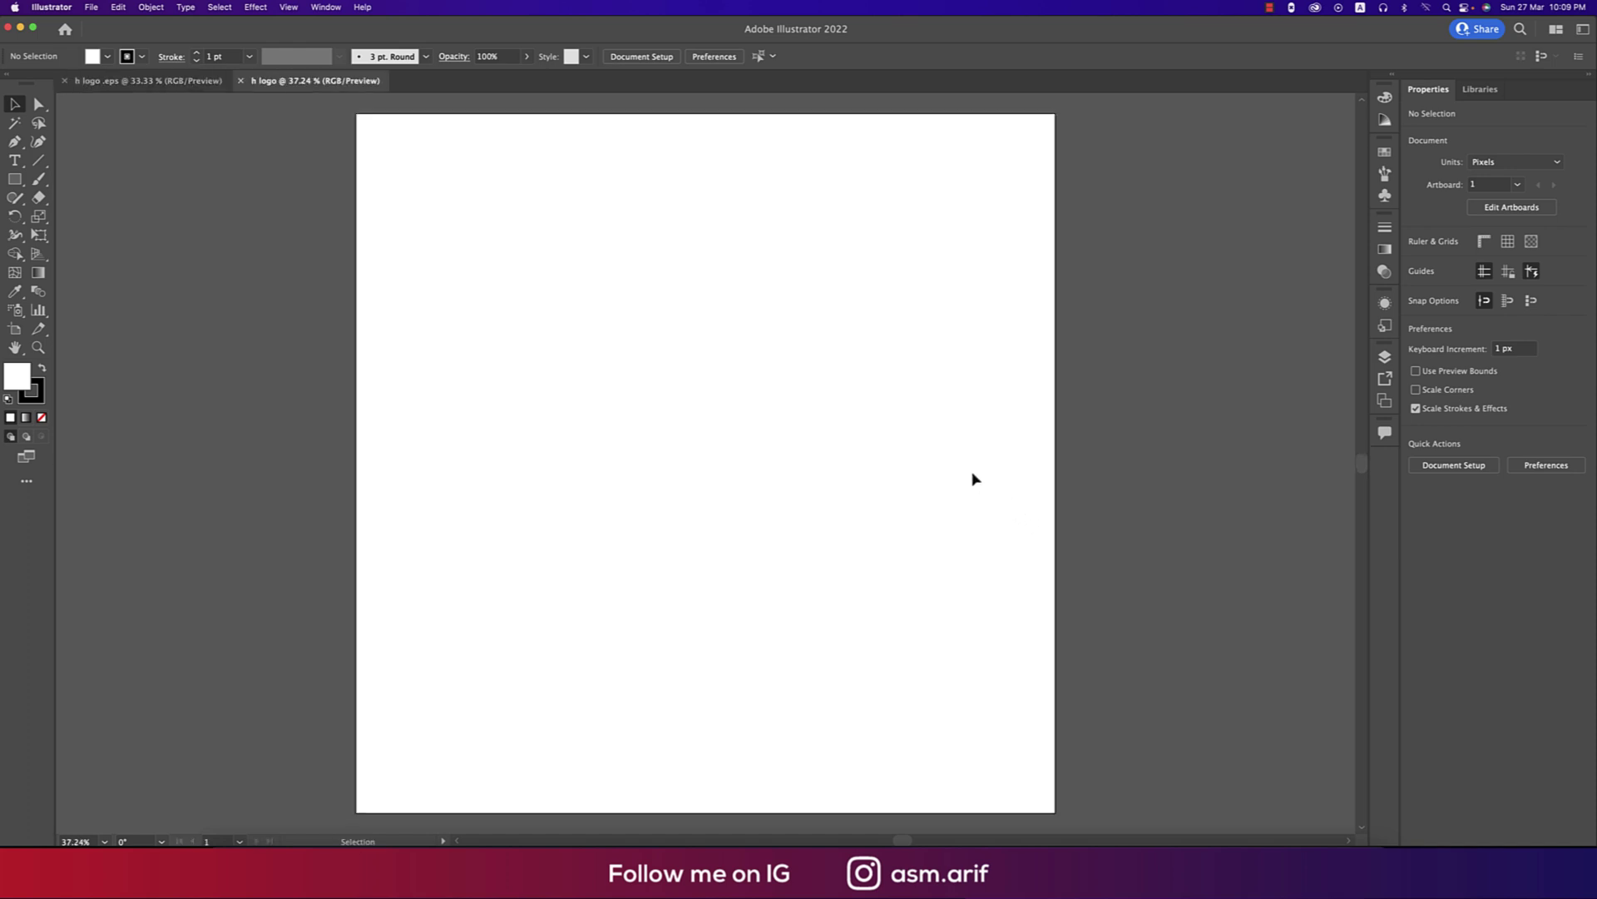
# Draw a tall rounded rectangle on the artboard's left and round its corners fully into a pill.
pyautogui.click(14, 178)
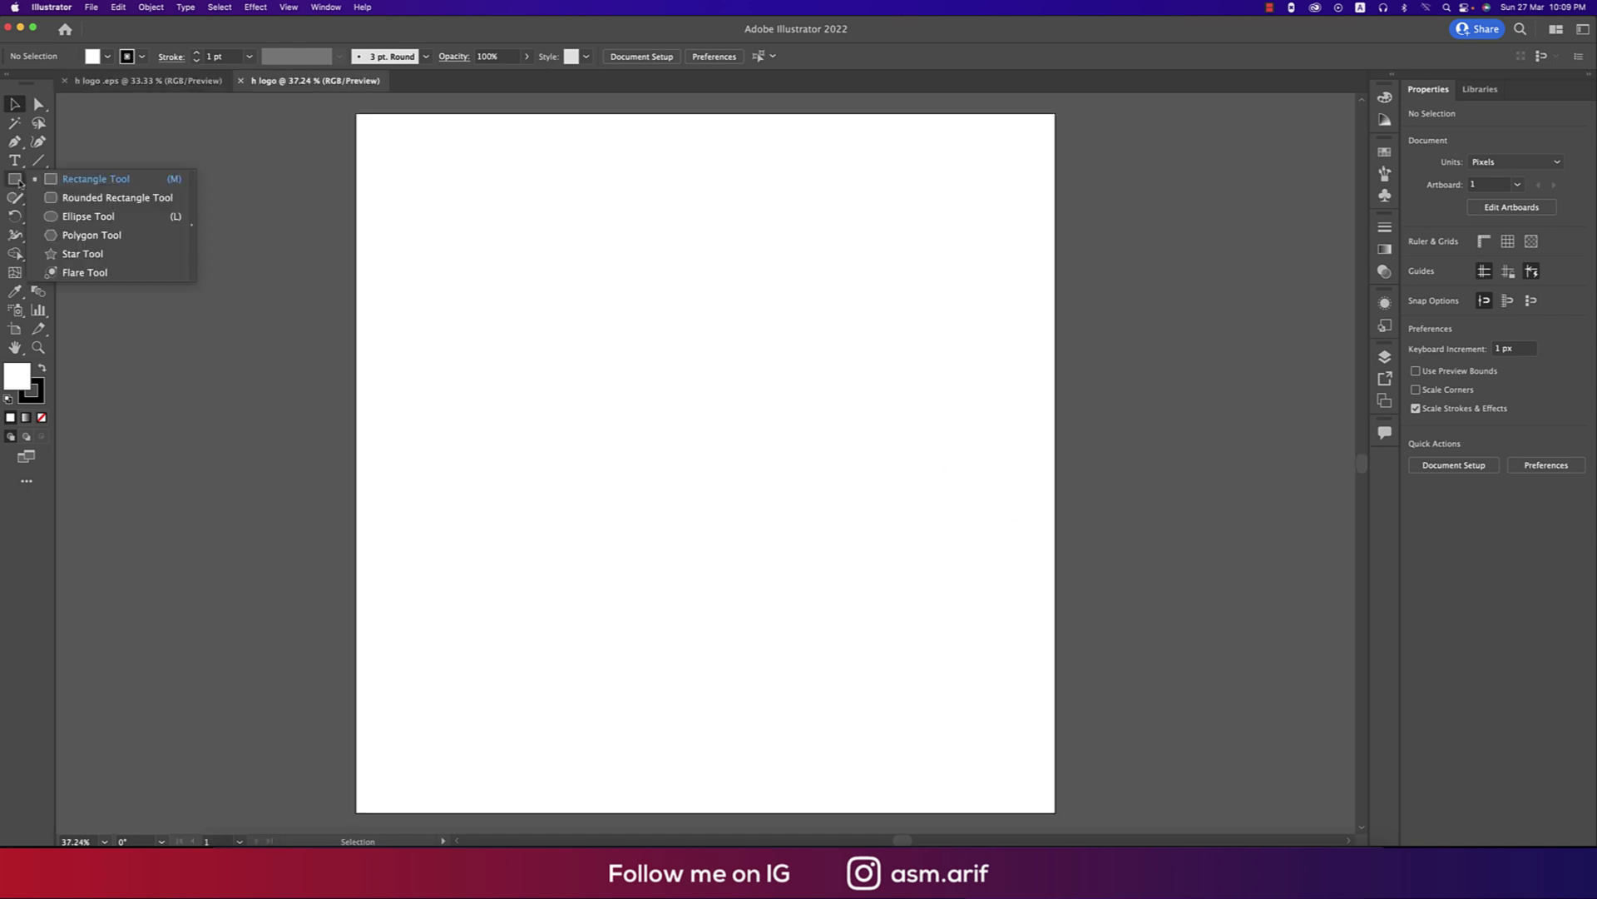
pyautogui.click(76, 198)
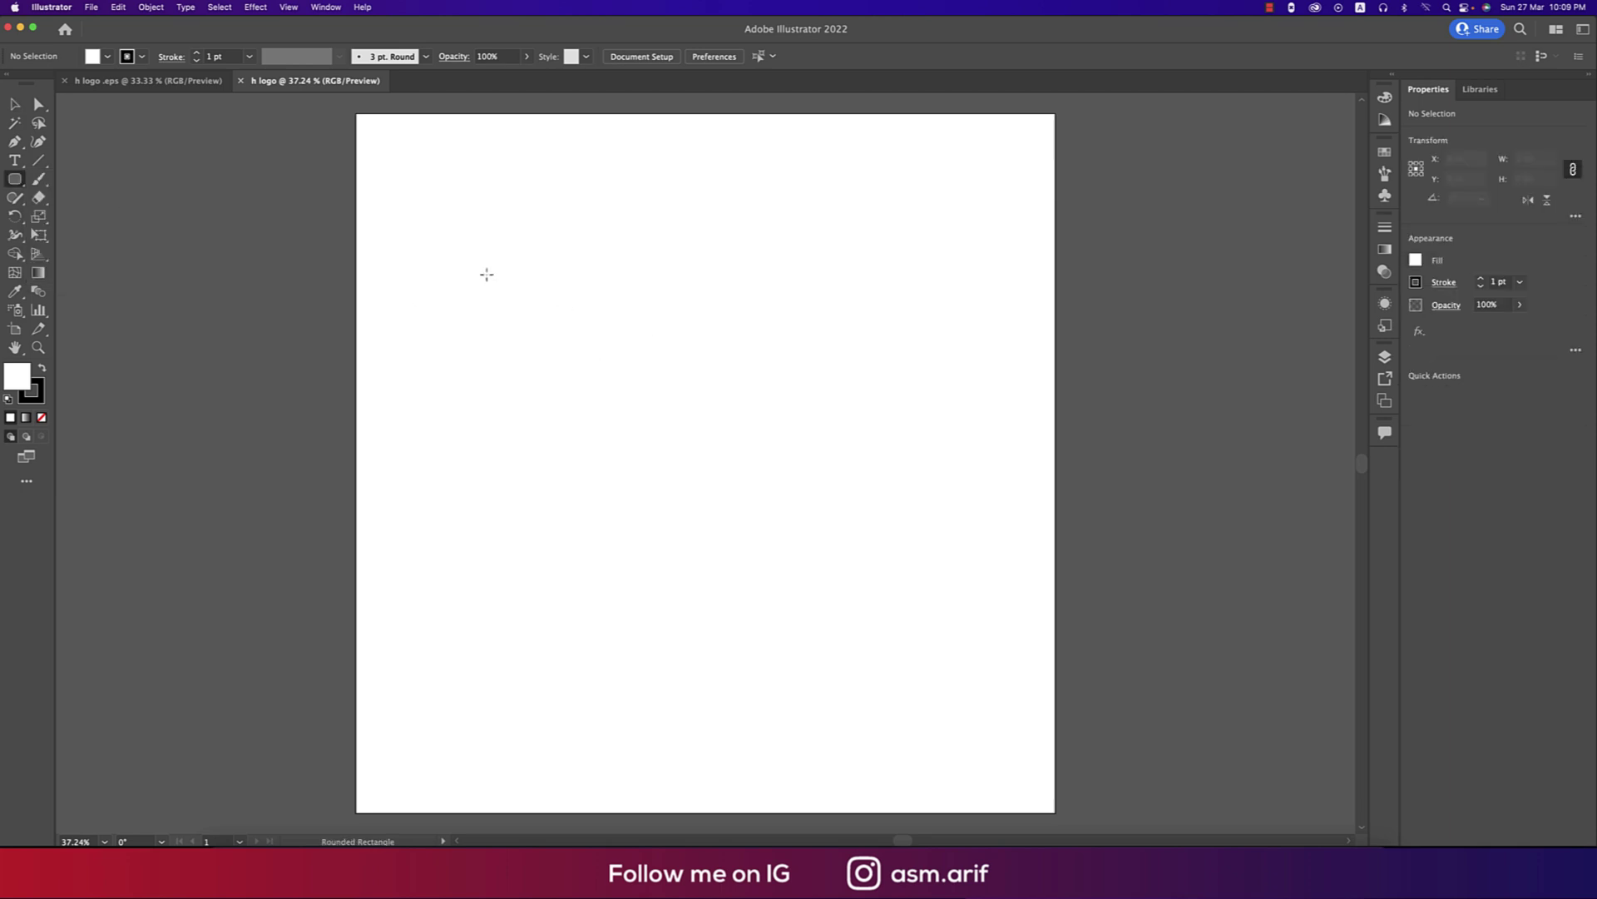
pyautogui.moveTo(494, 266); pyautogui.dragTo(599, 617)
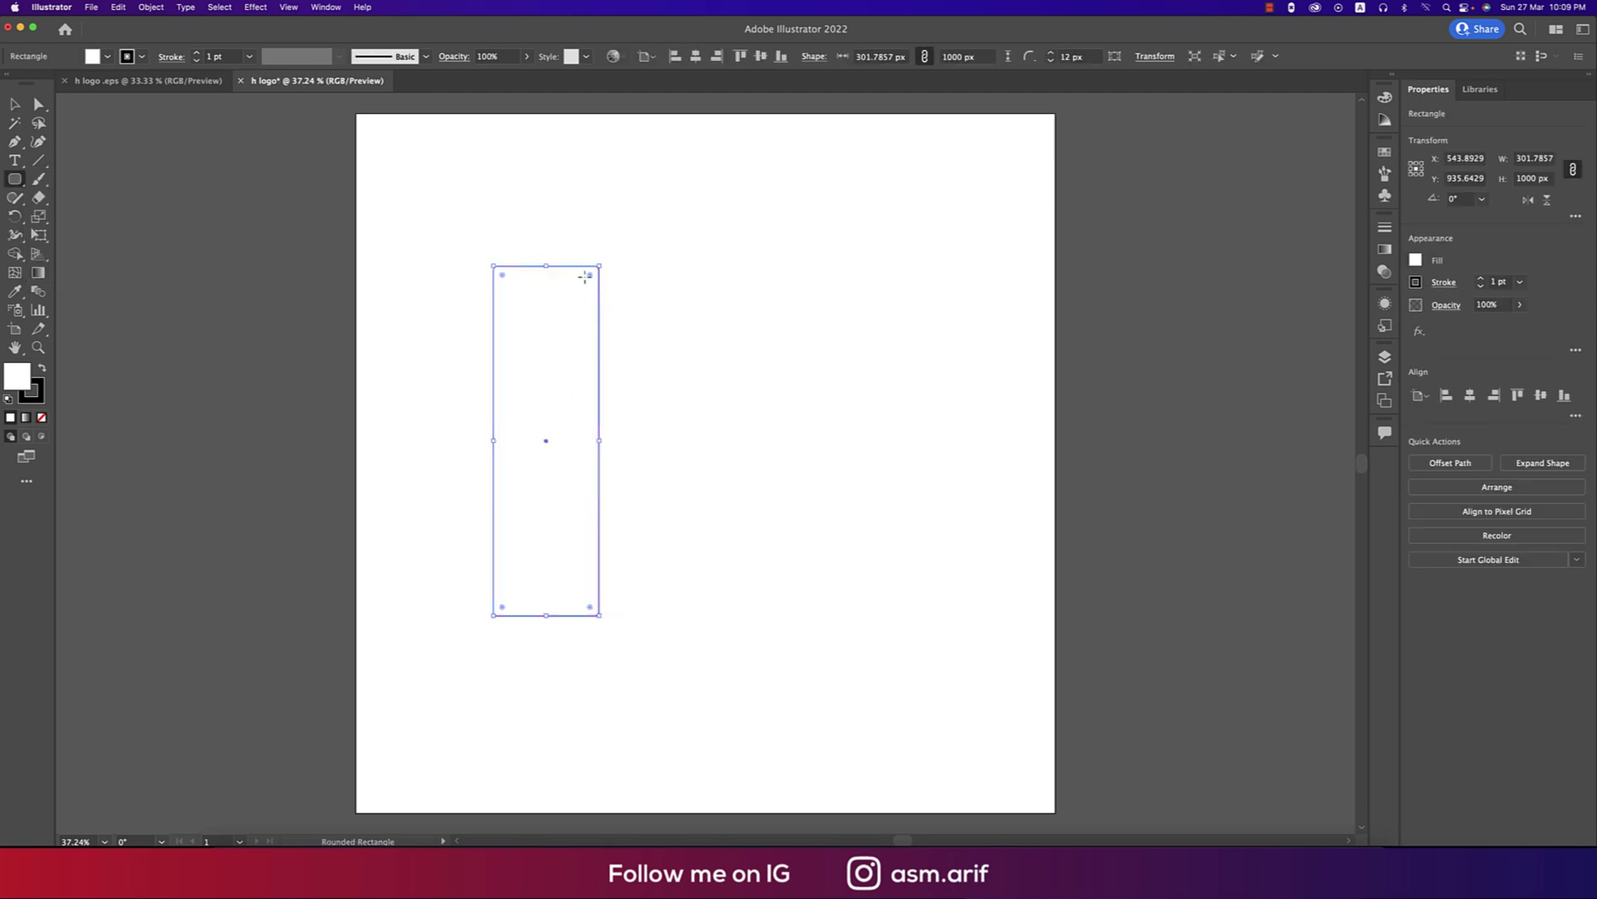
pyautogui.moveTo(594, 293); pyautogui.dragTo(516, 439)
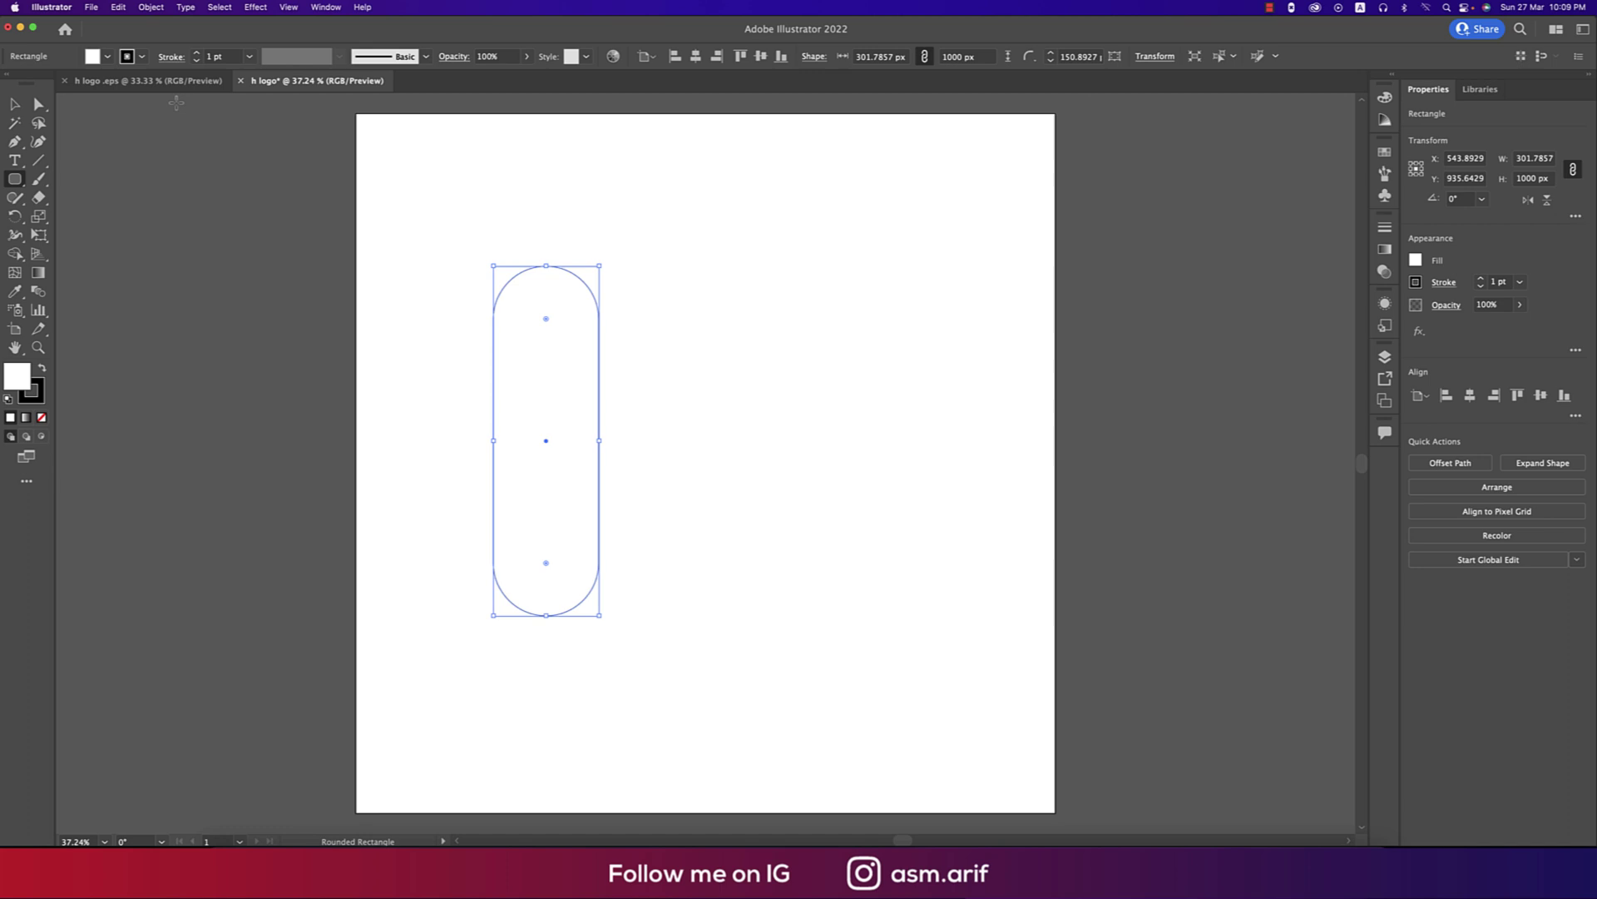
# Set the pill to no fill with a 100 pt centred stroke, round join and round cap.
pyautogui.click(108, 56)
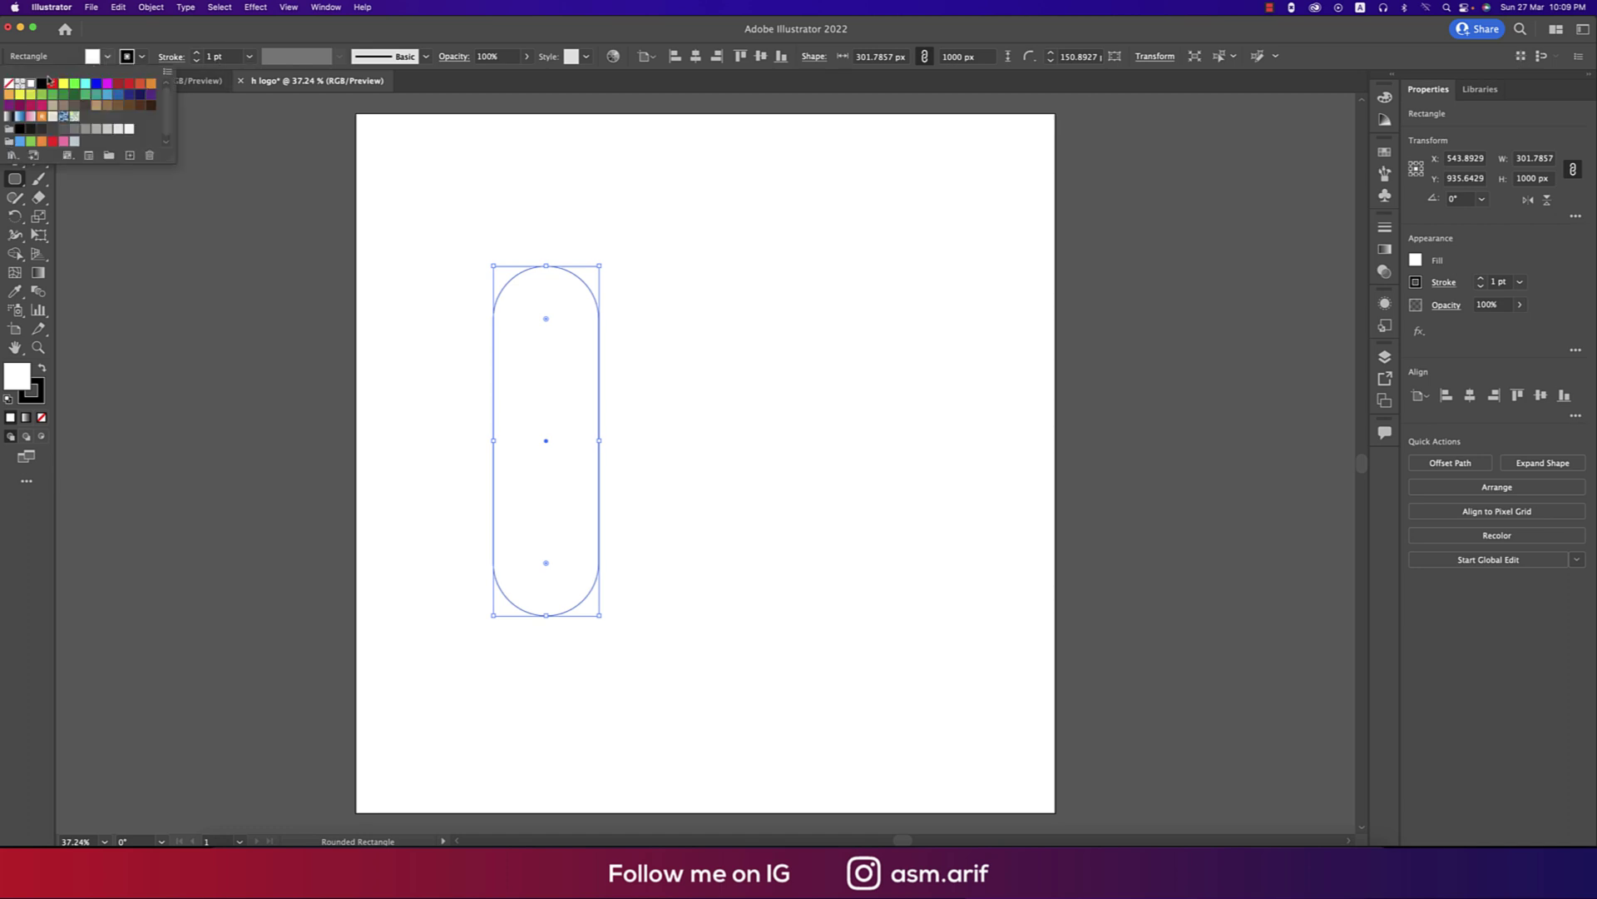
pyautogui.click(9, 84)
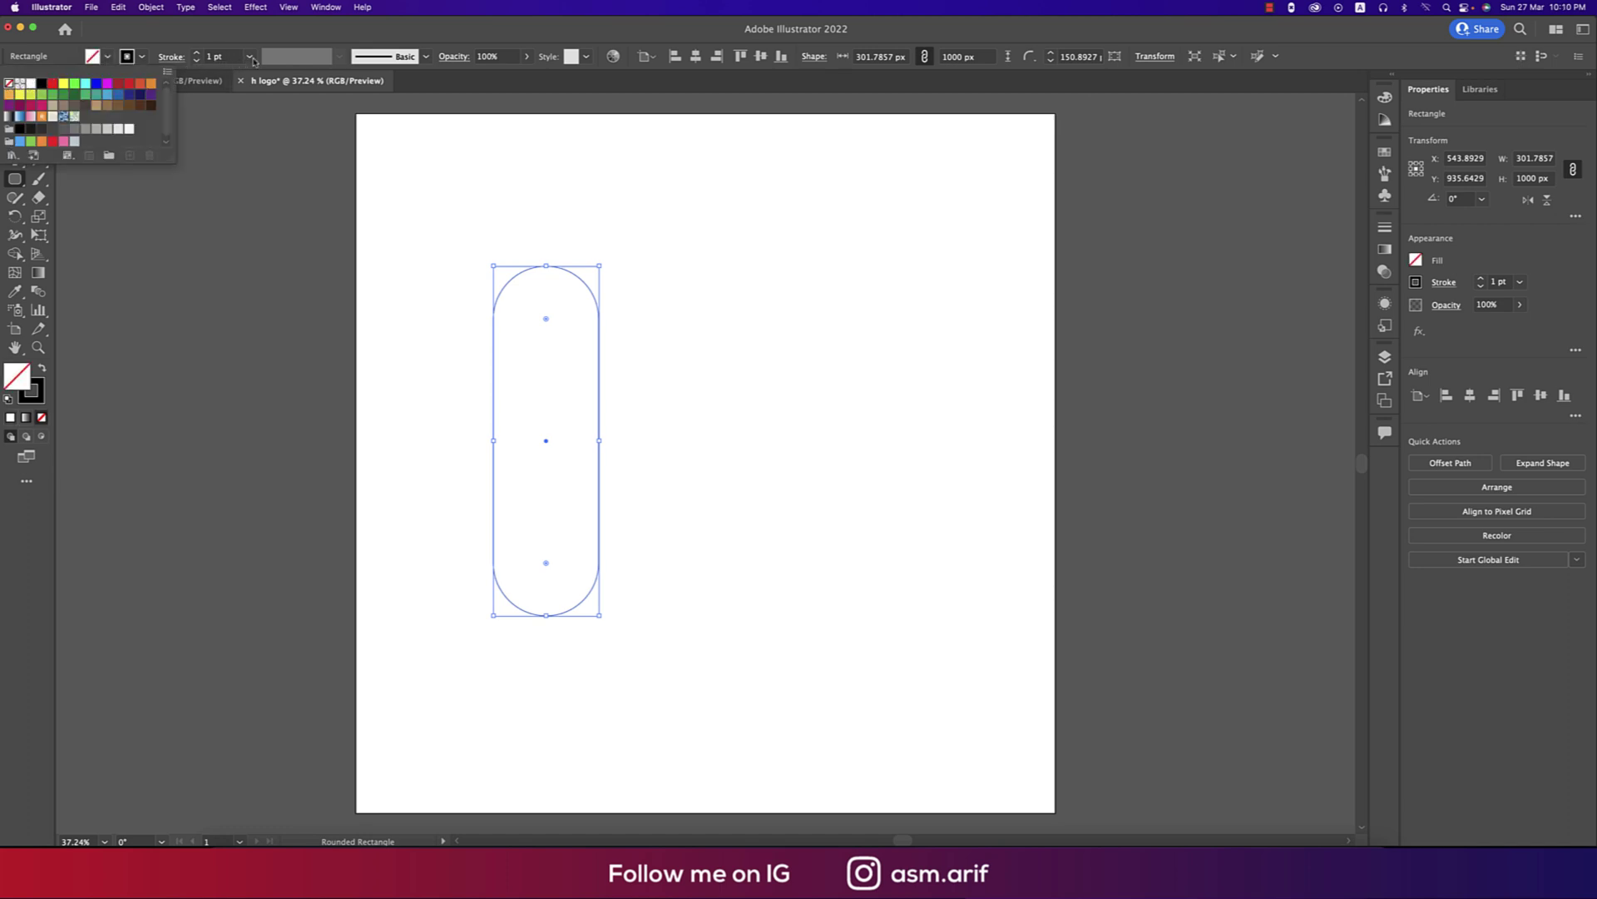
pyautogui.click(250, 56)
pyautogui.click(275, 433)
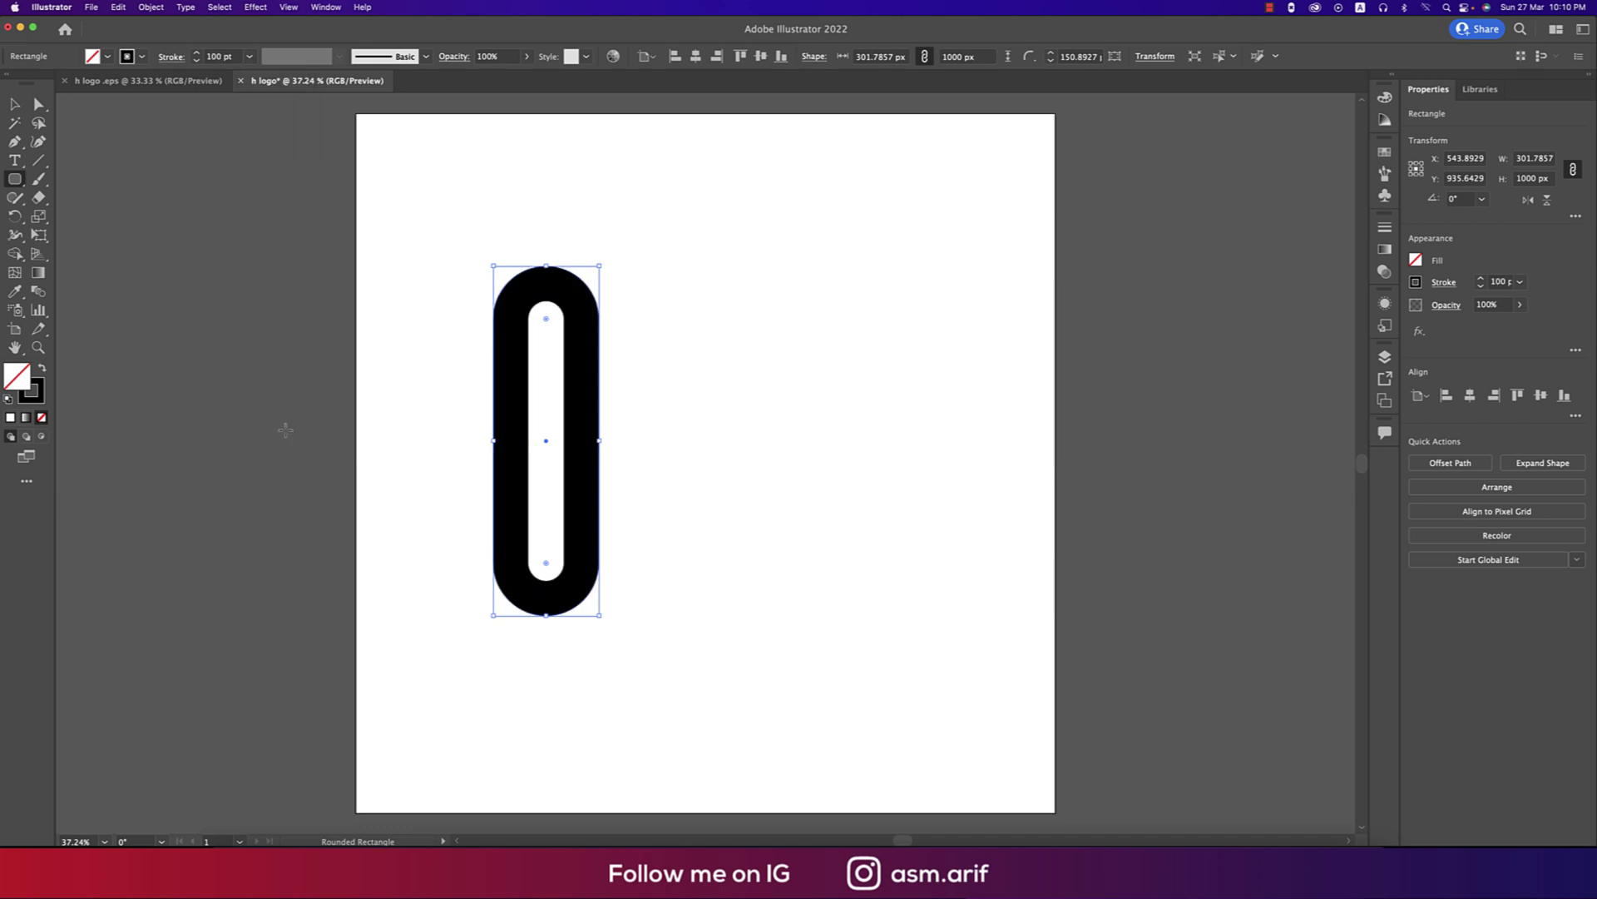
pyautogui.click(169, 57)
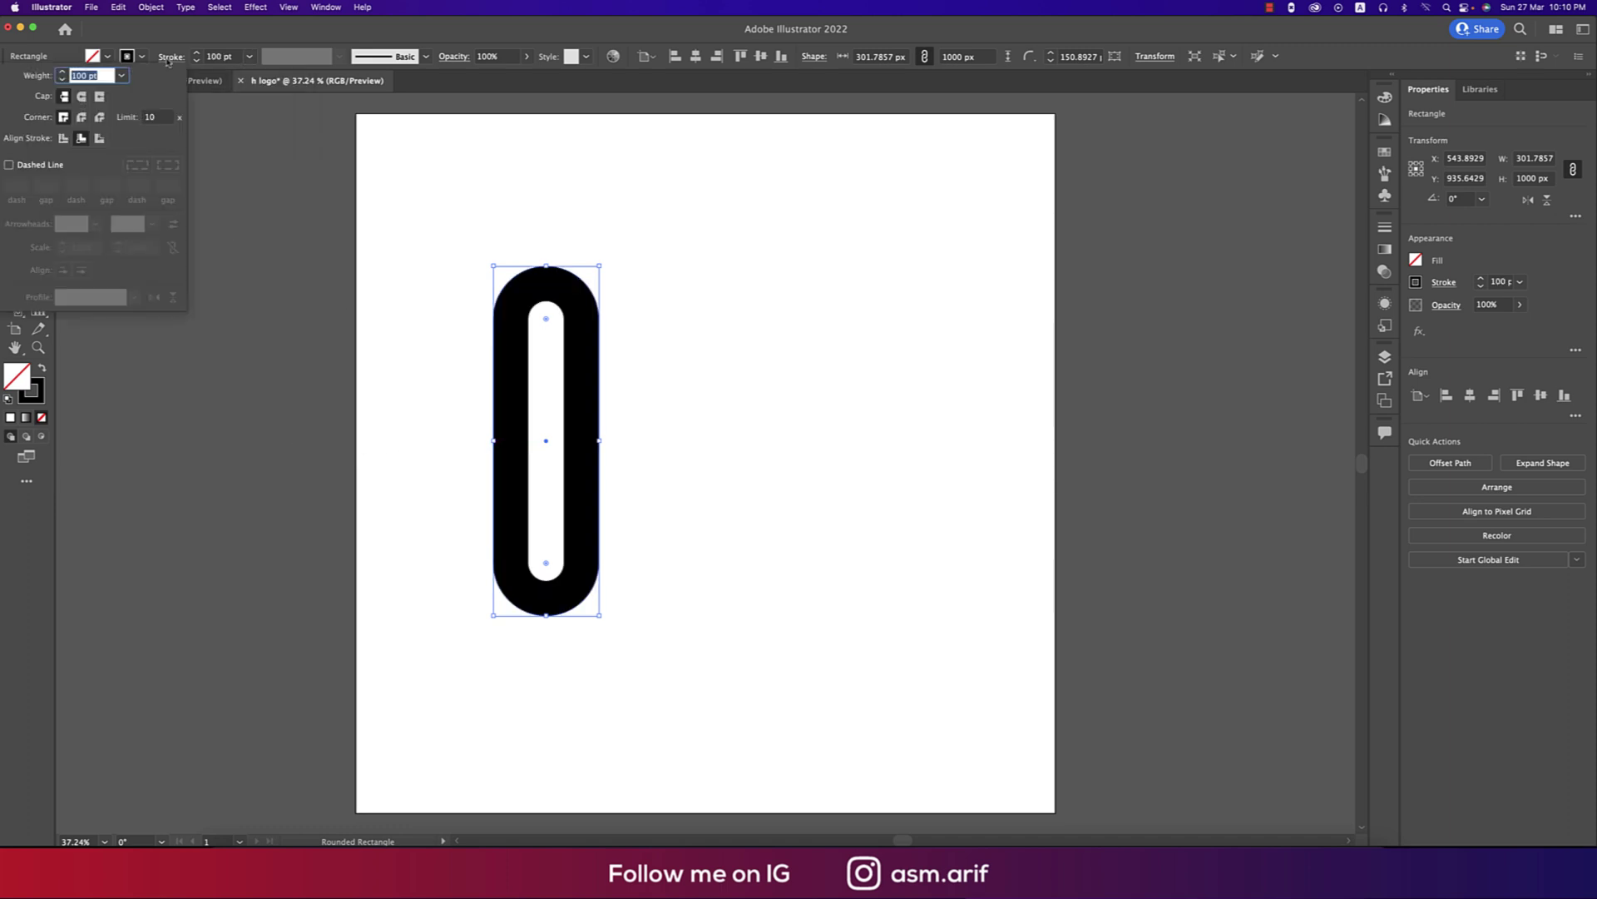
pyautogui.click(82, 117)
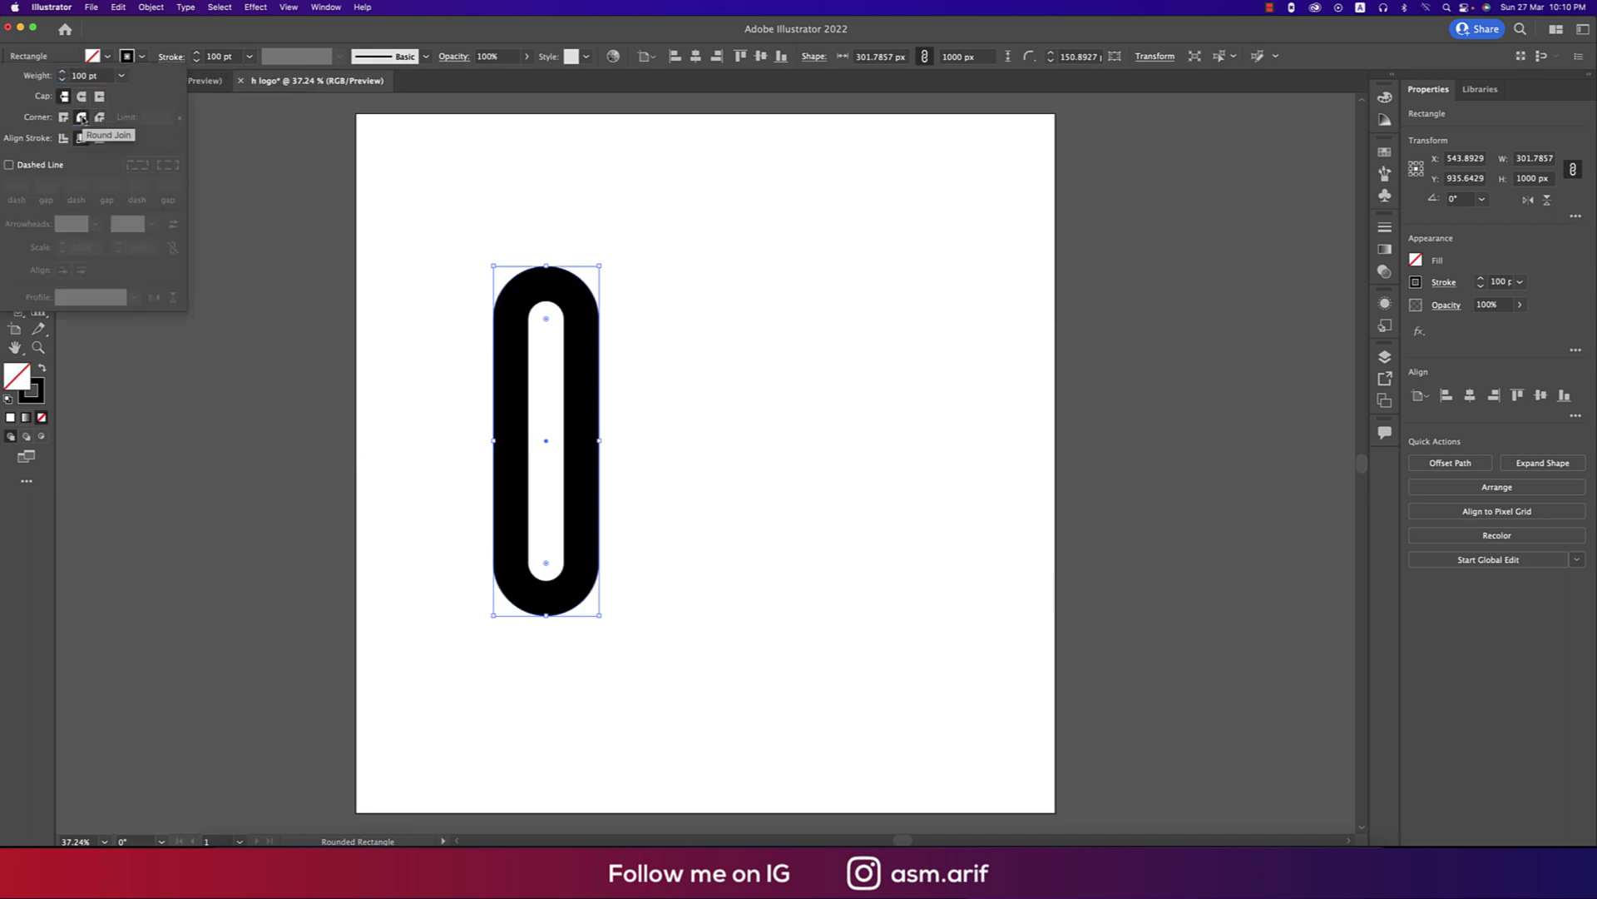
pyautogui.click(82, 97)
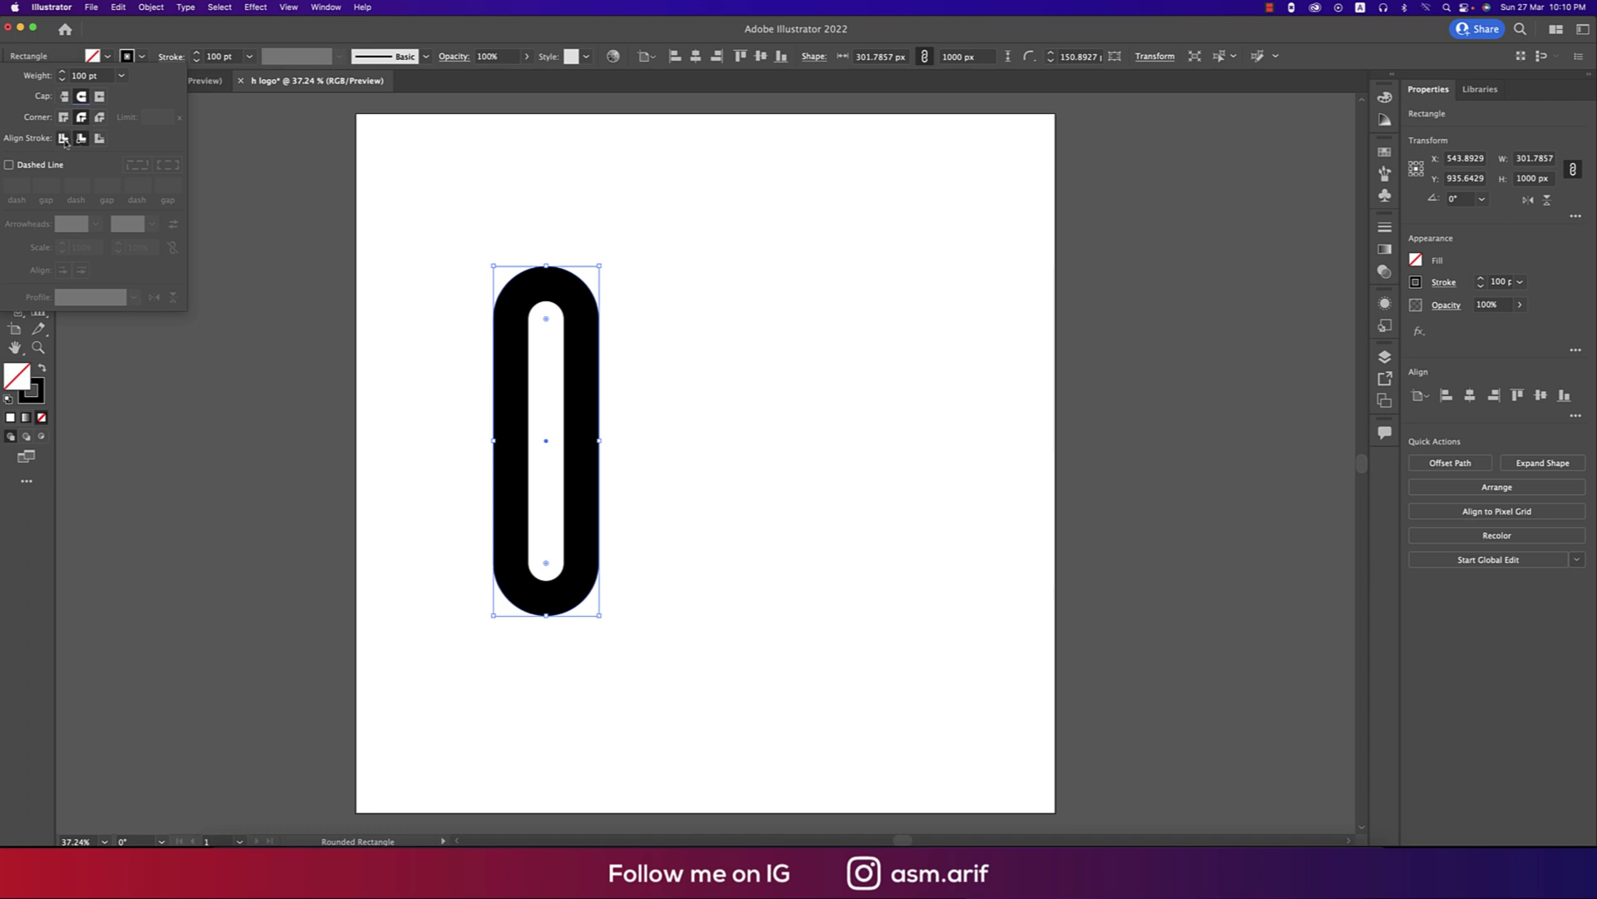
pyautogui.click(63, 139)
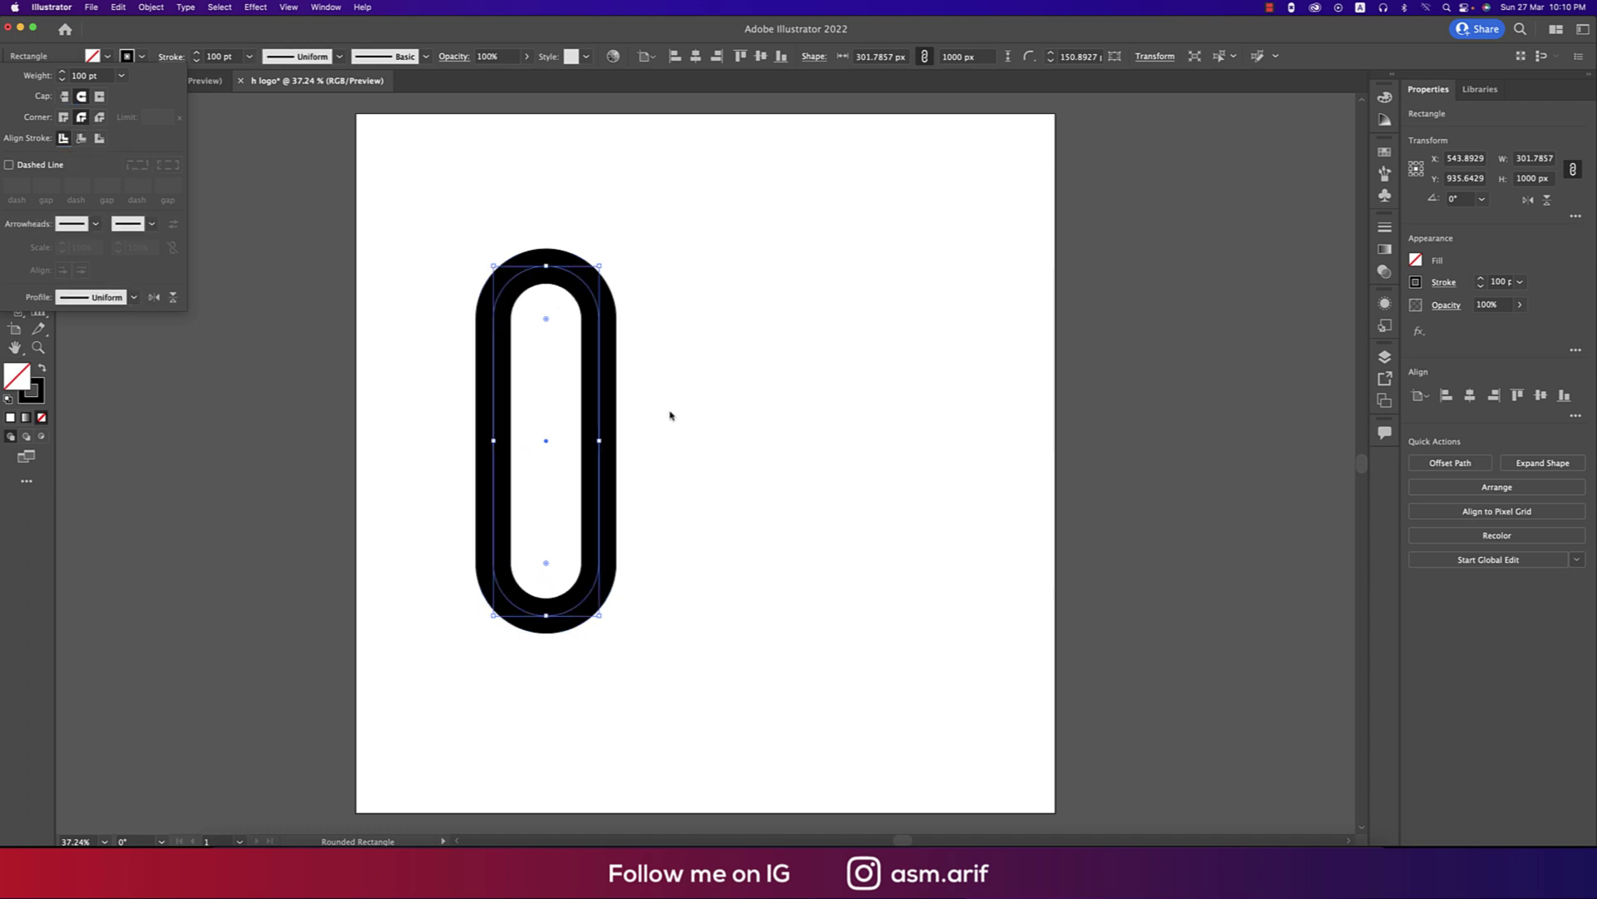
pyautogui.click(669, 416)
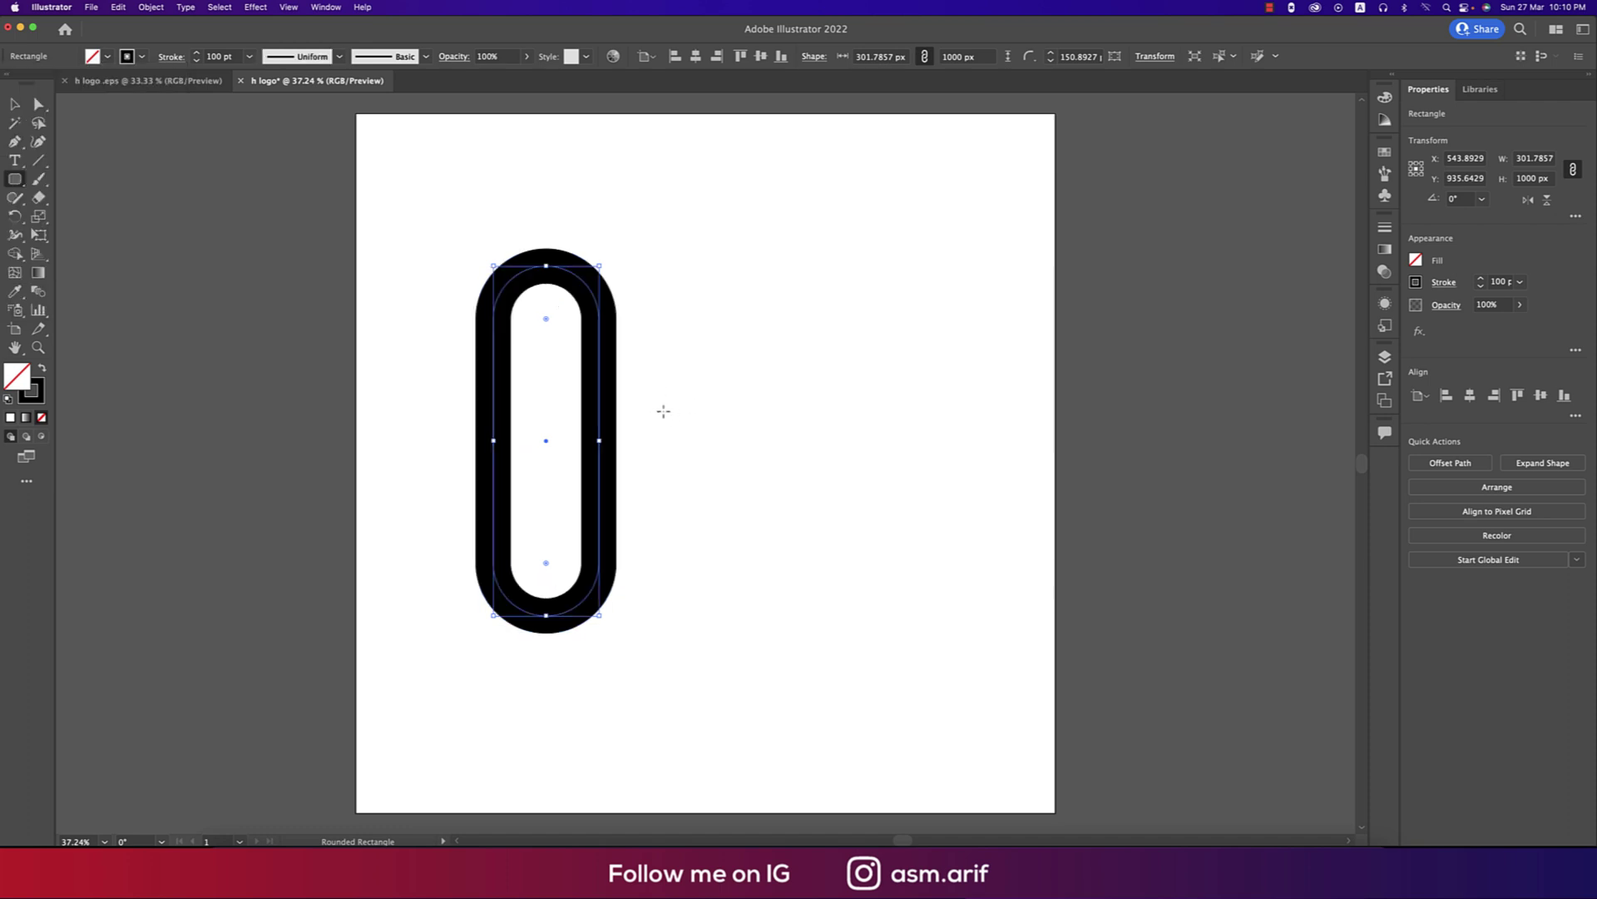
# Expand the pill's stroke into a solid black filled shape.
pyautogui.click(141, 8)
pyautogui.click(190, 164)
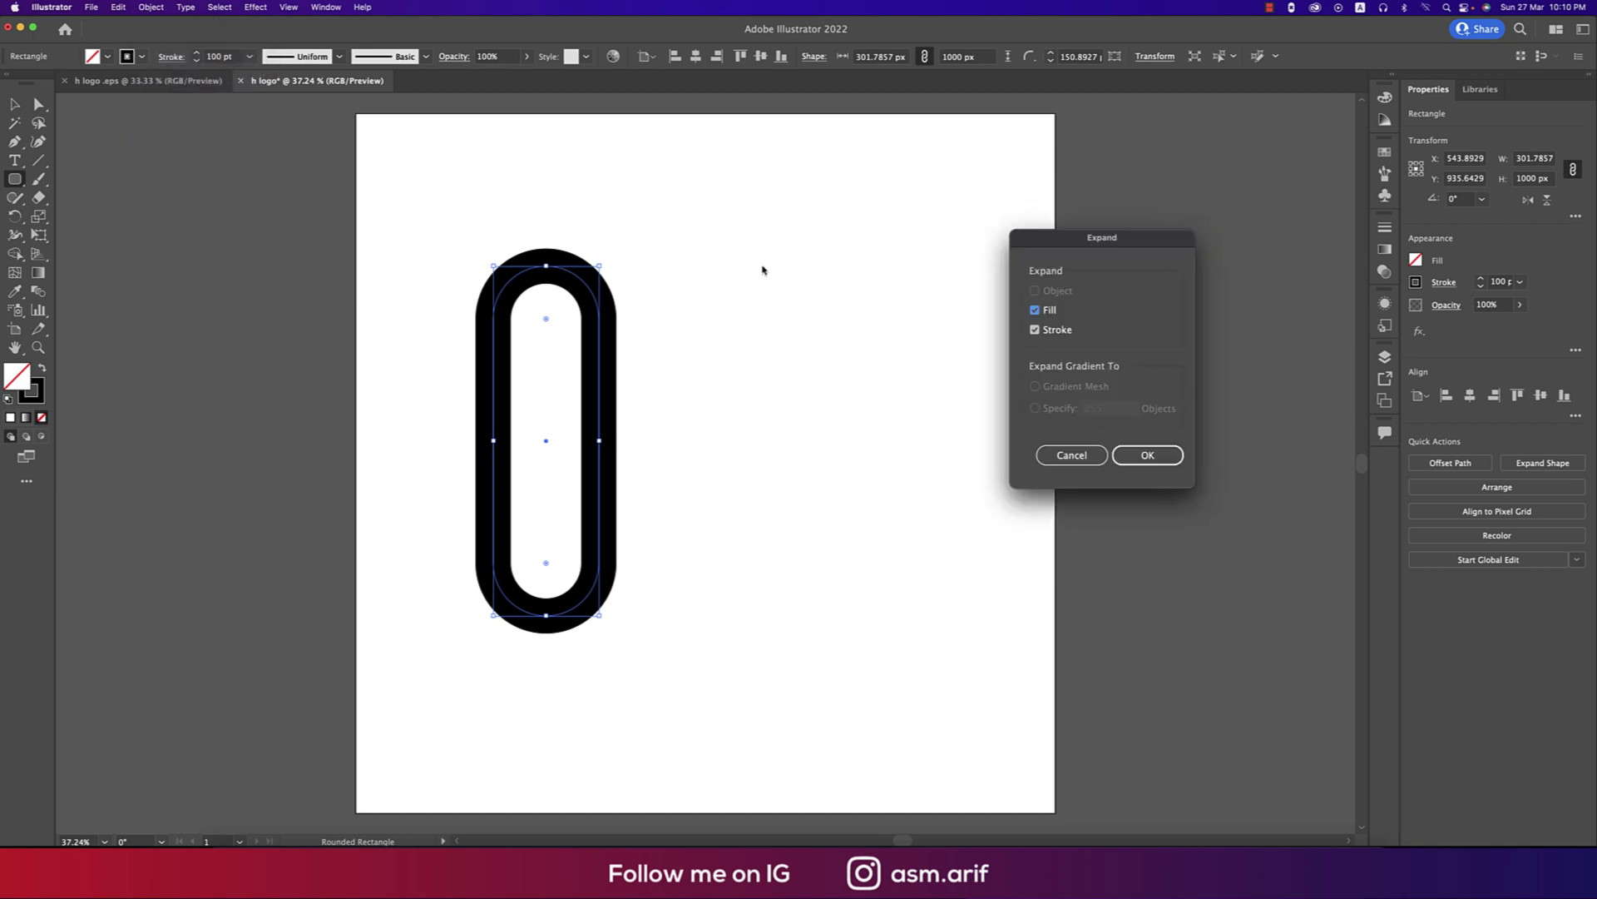
pyautogui.click(1137, 463)
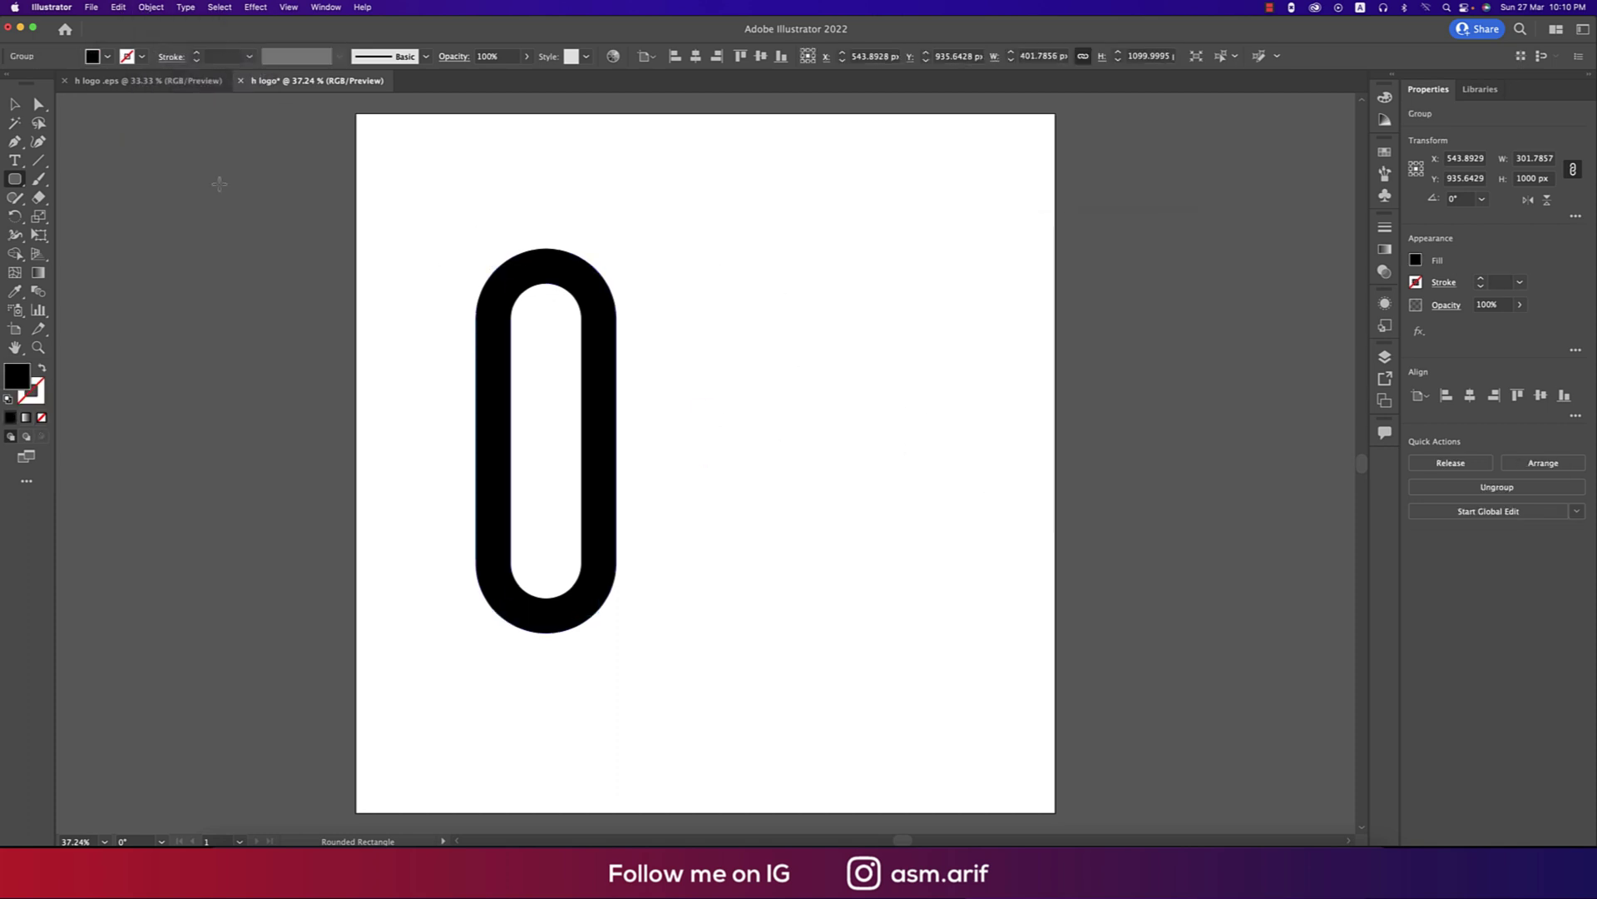
# Place an identical copy of the pill to the right of the original.
pyautogui.click(15, 104)
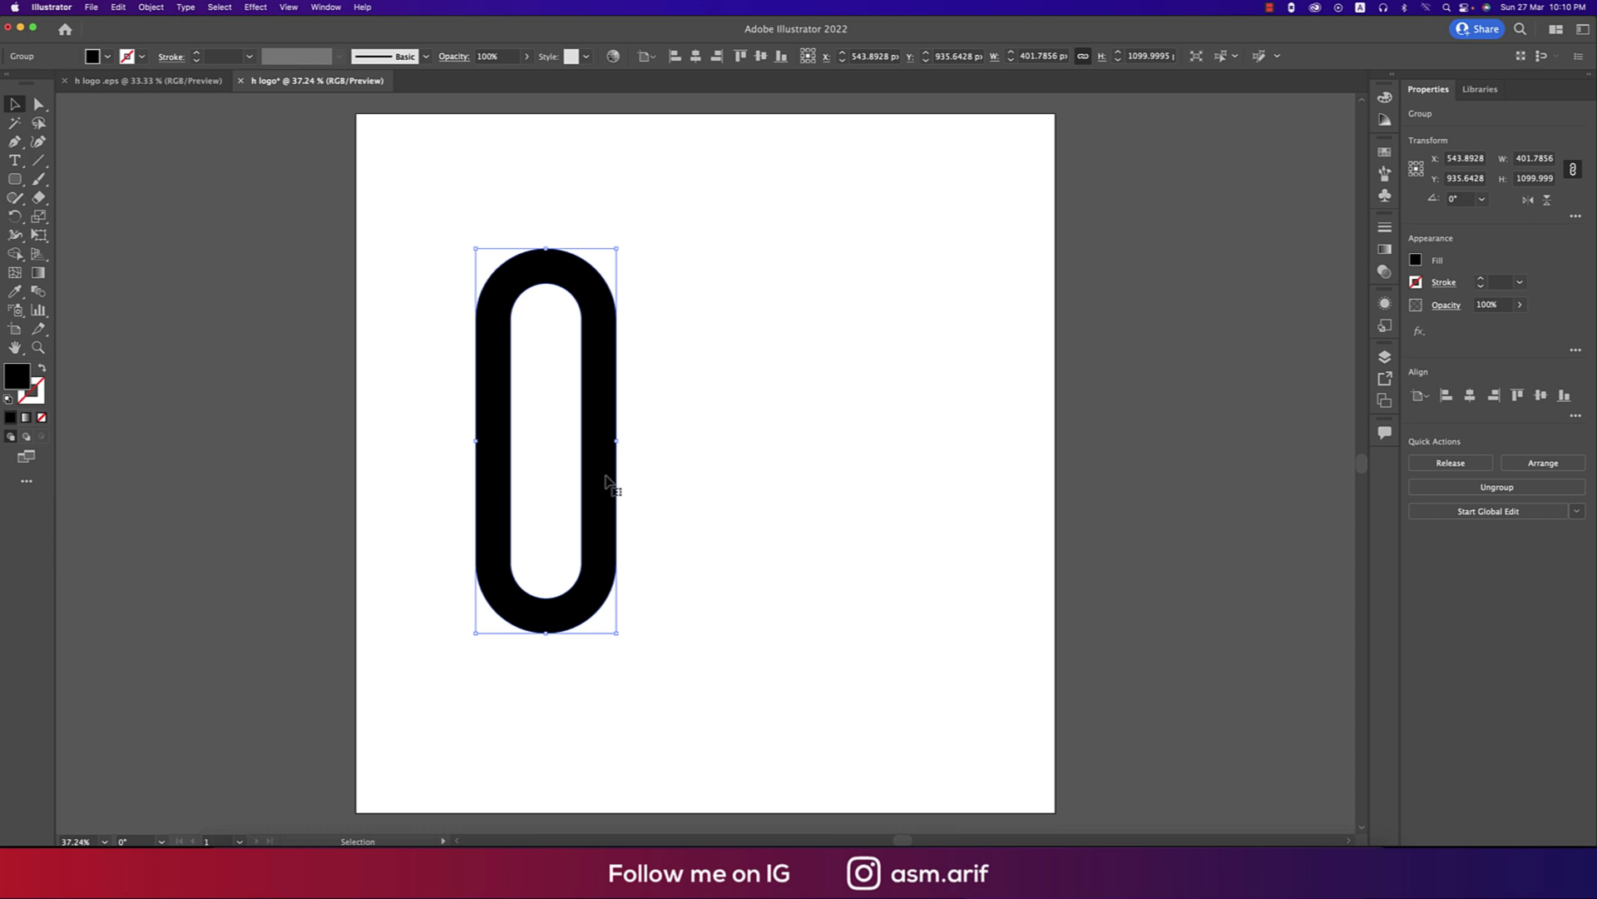
pyautogui.moveTo(605, 475); pyautogui.dragTo(835, 500)
pyautogui.click(418, 216)
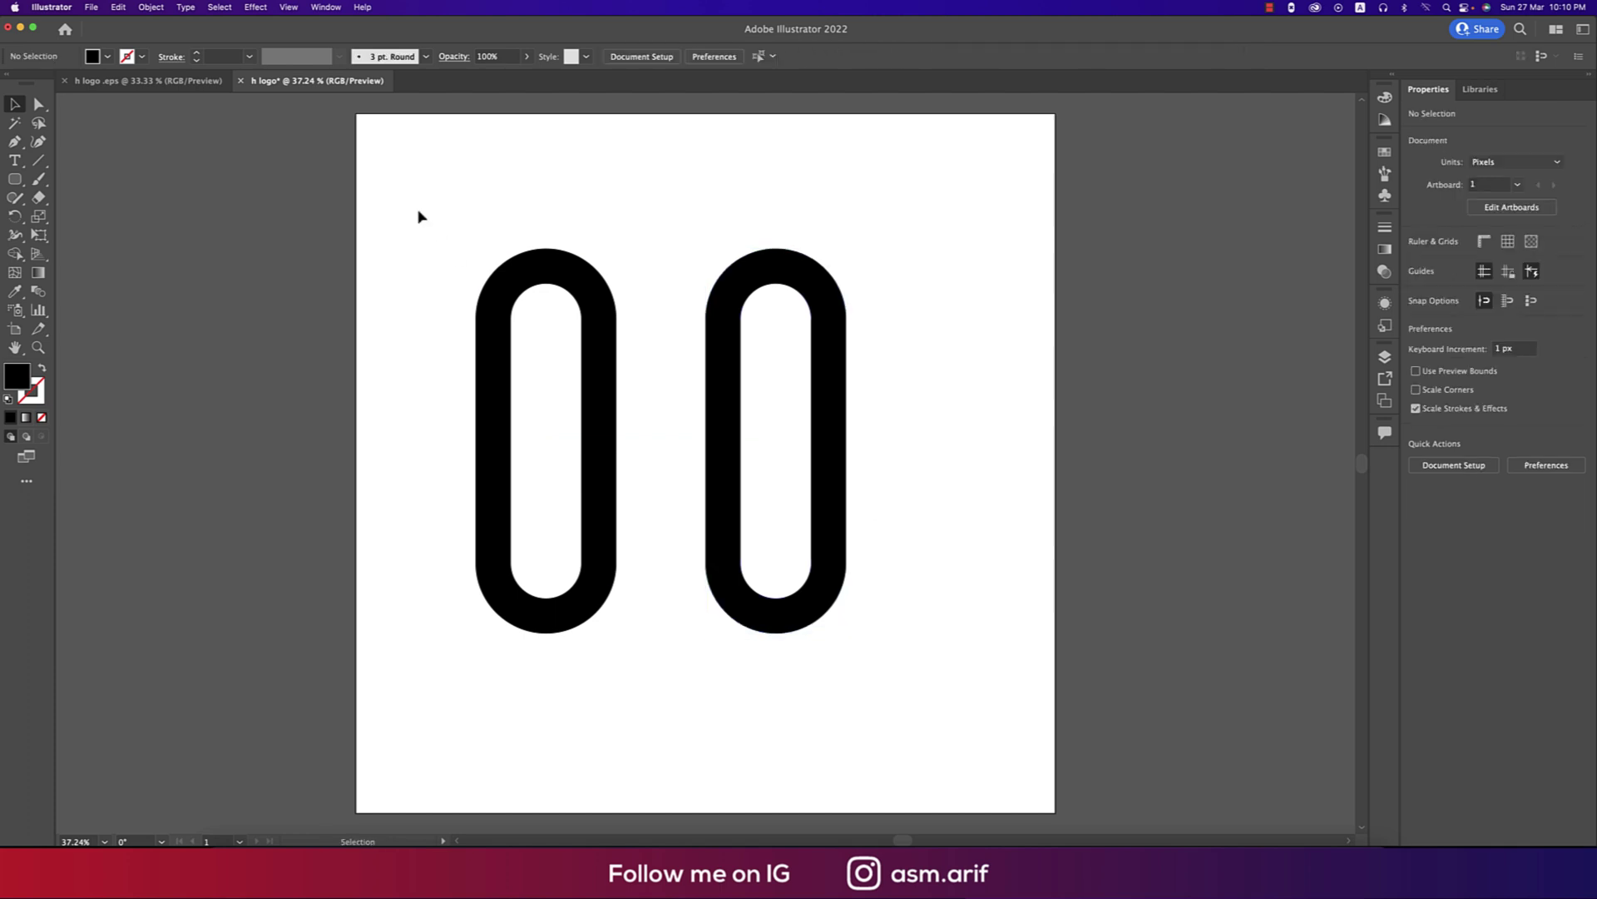
# Group both pills, centre them horizontally and vertically on the artboard, and reset the workspace.
pyautogui.moveTo(418, 216); pyautogui.dragTo(1006, 699)
pyautogui.press('cmd+g')
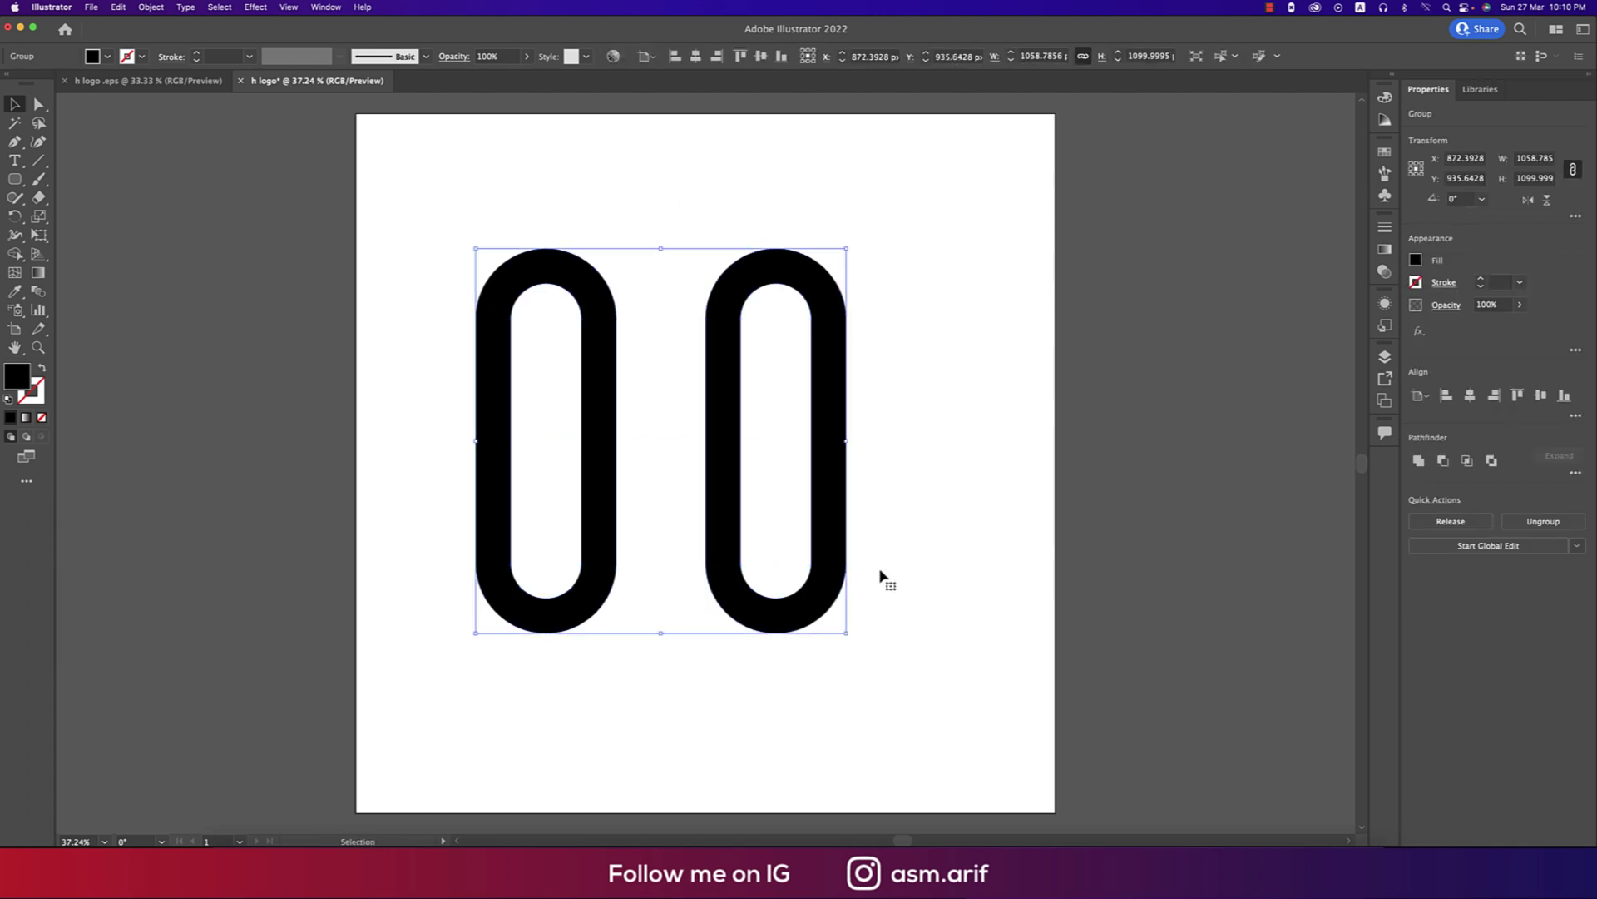
pyautogui.click(696, 56)
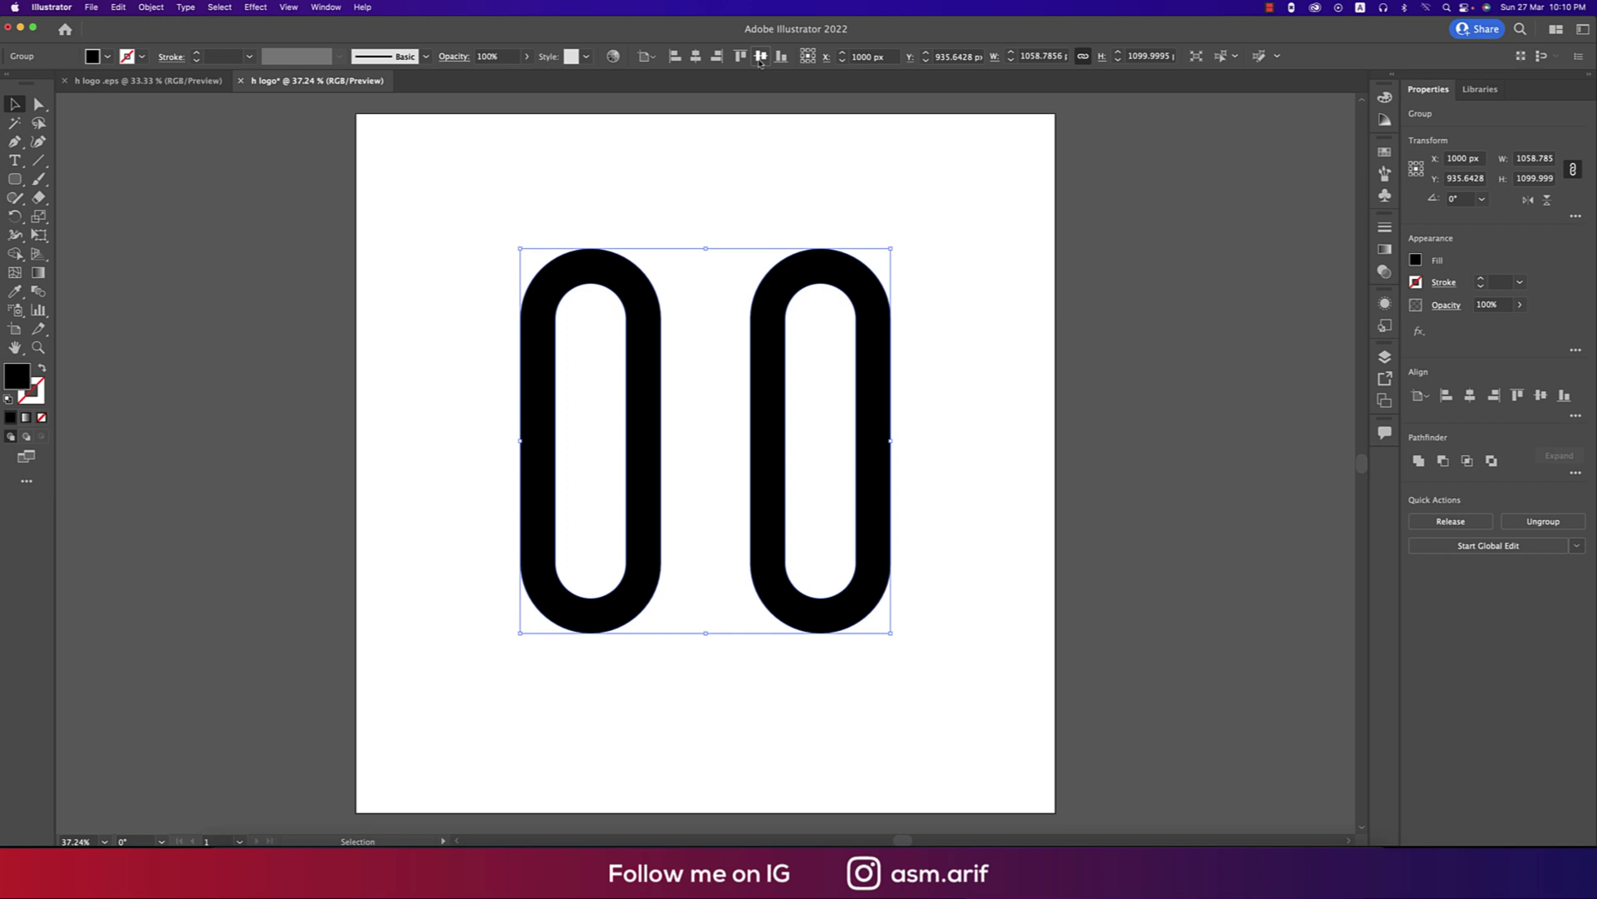
pyautogui.click(761, 58)
pyautogui.click(987, 337)
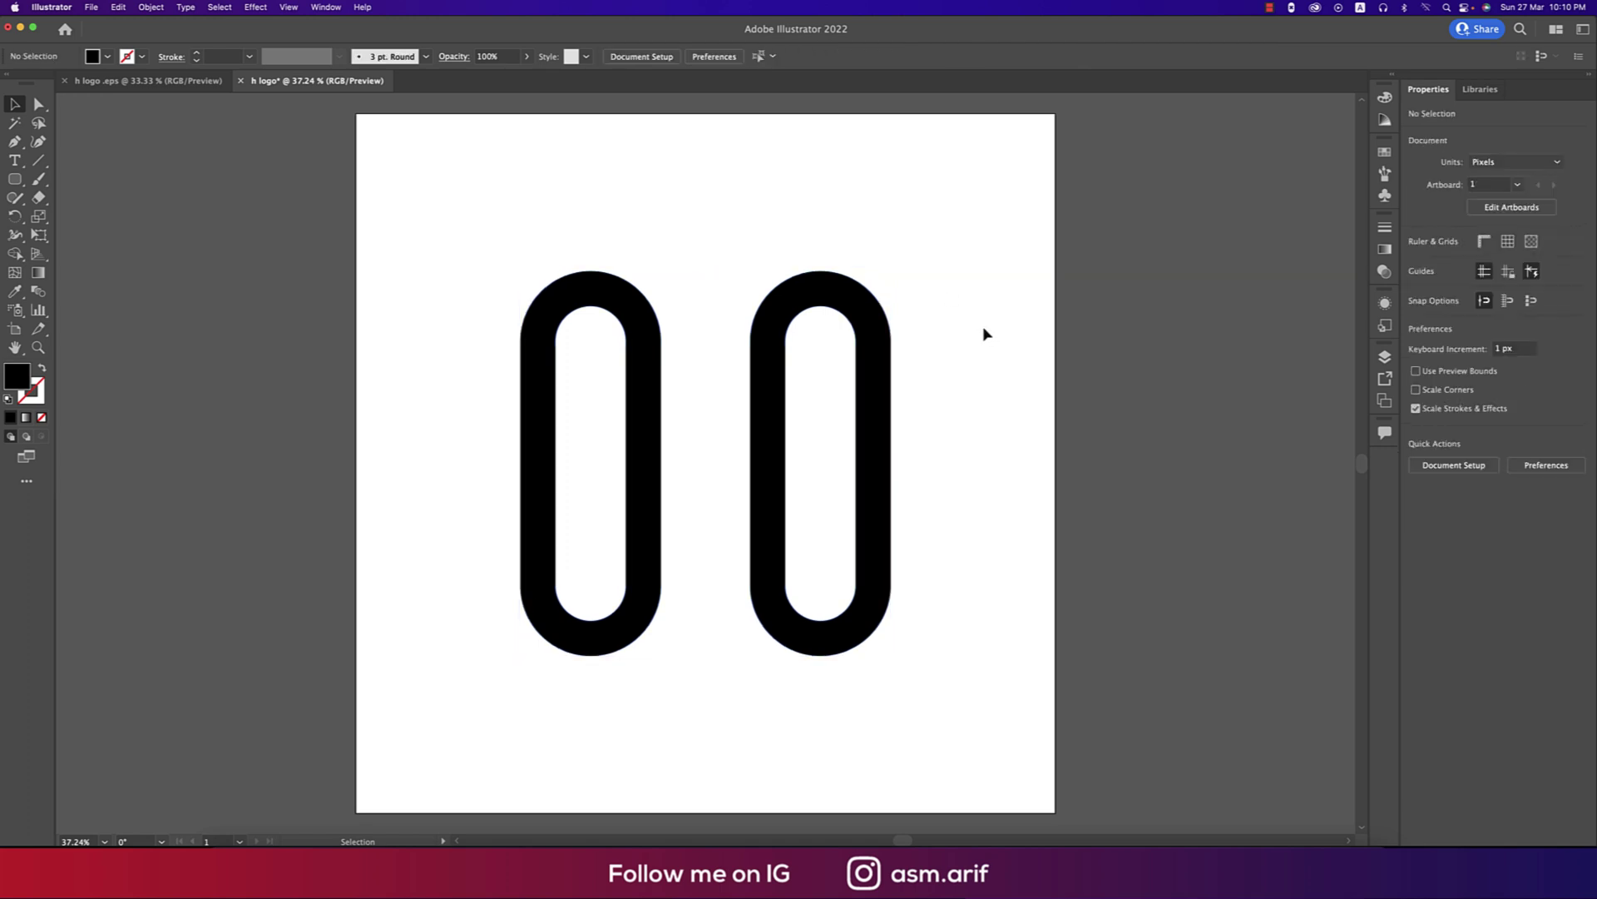
pyautogui.click(1585, 30)
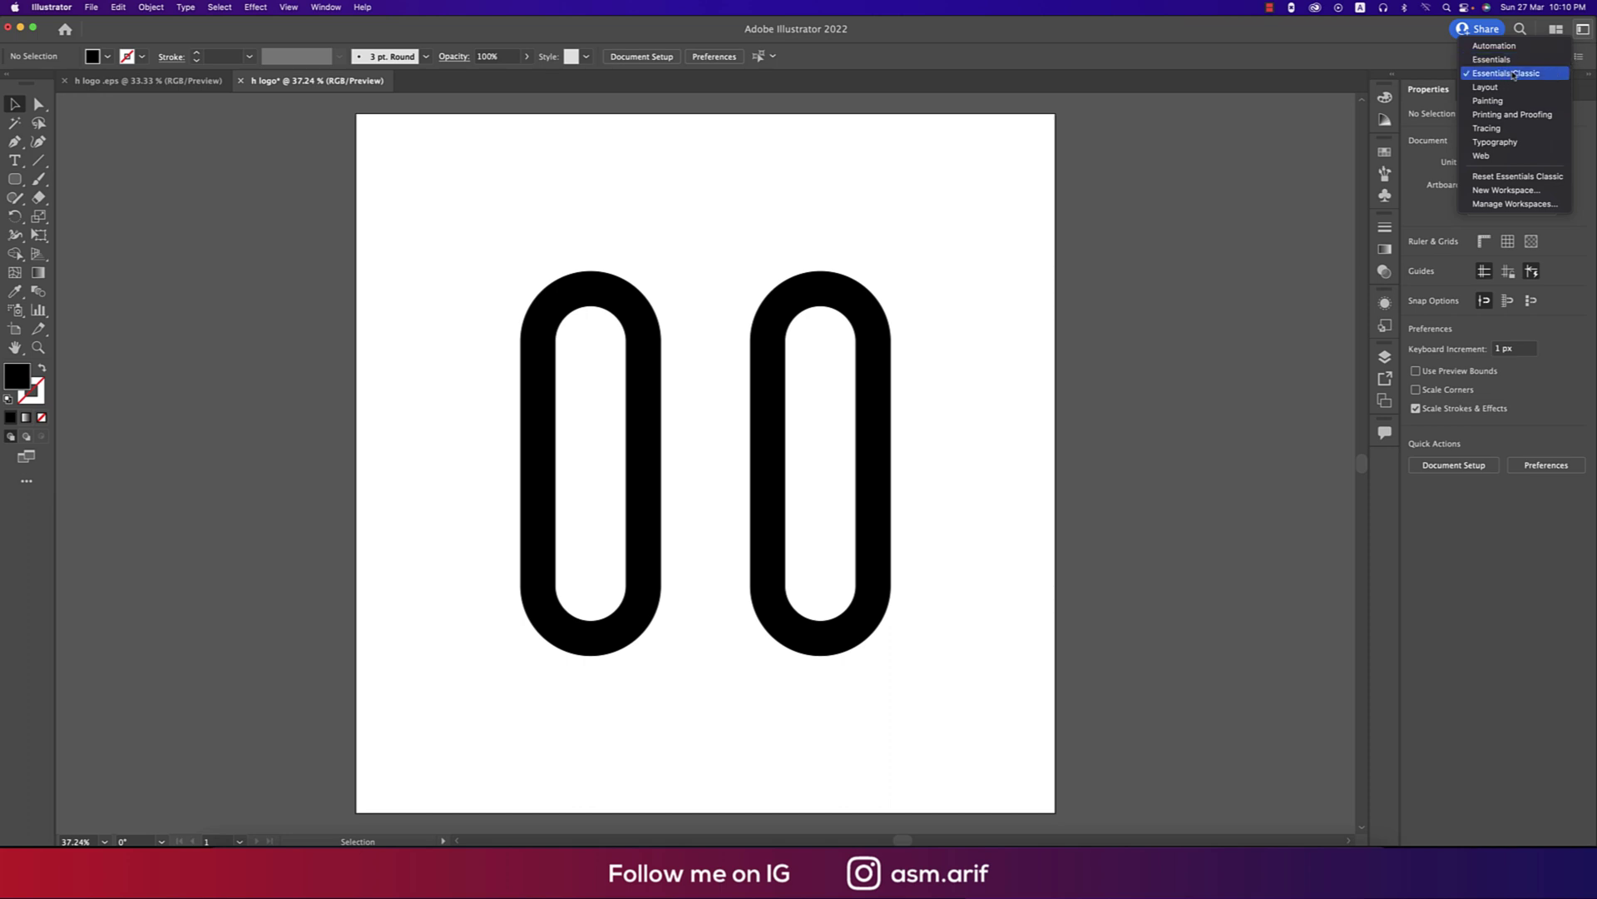
pyautogui.click(1523, 176)
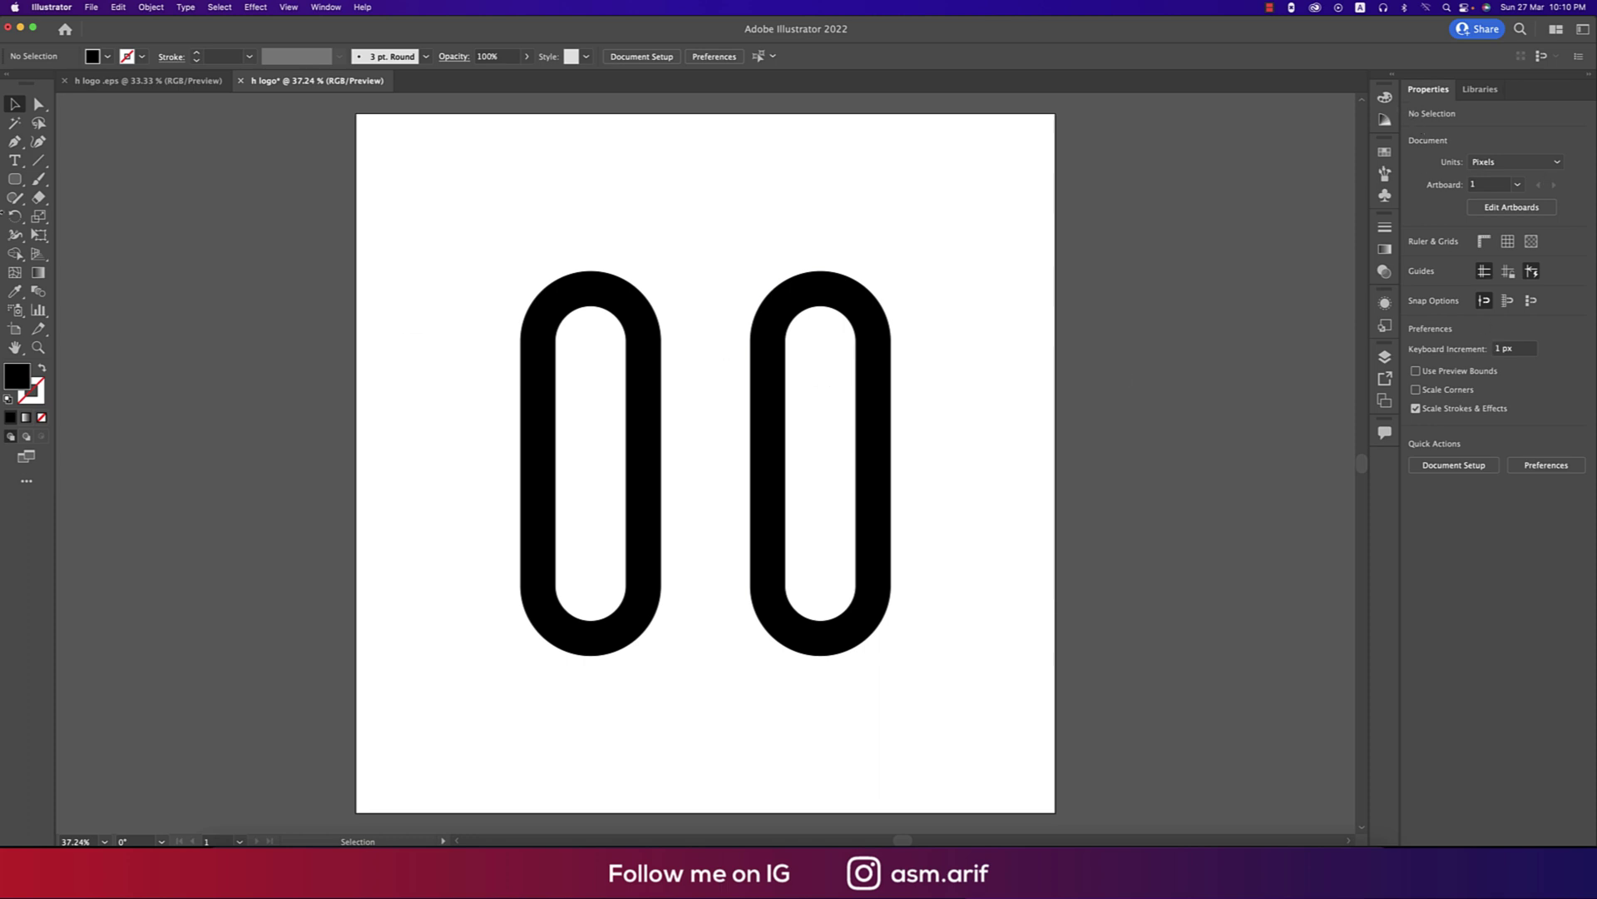
# Draw a large circle over the pills as an unfilled 100 pt outline, then move it straight down over their lower ends.
pyautogui.moveTo(15, 178); pyautogui.dragTo(80, 217)
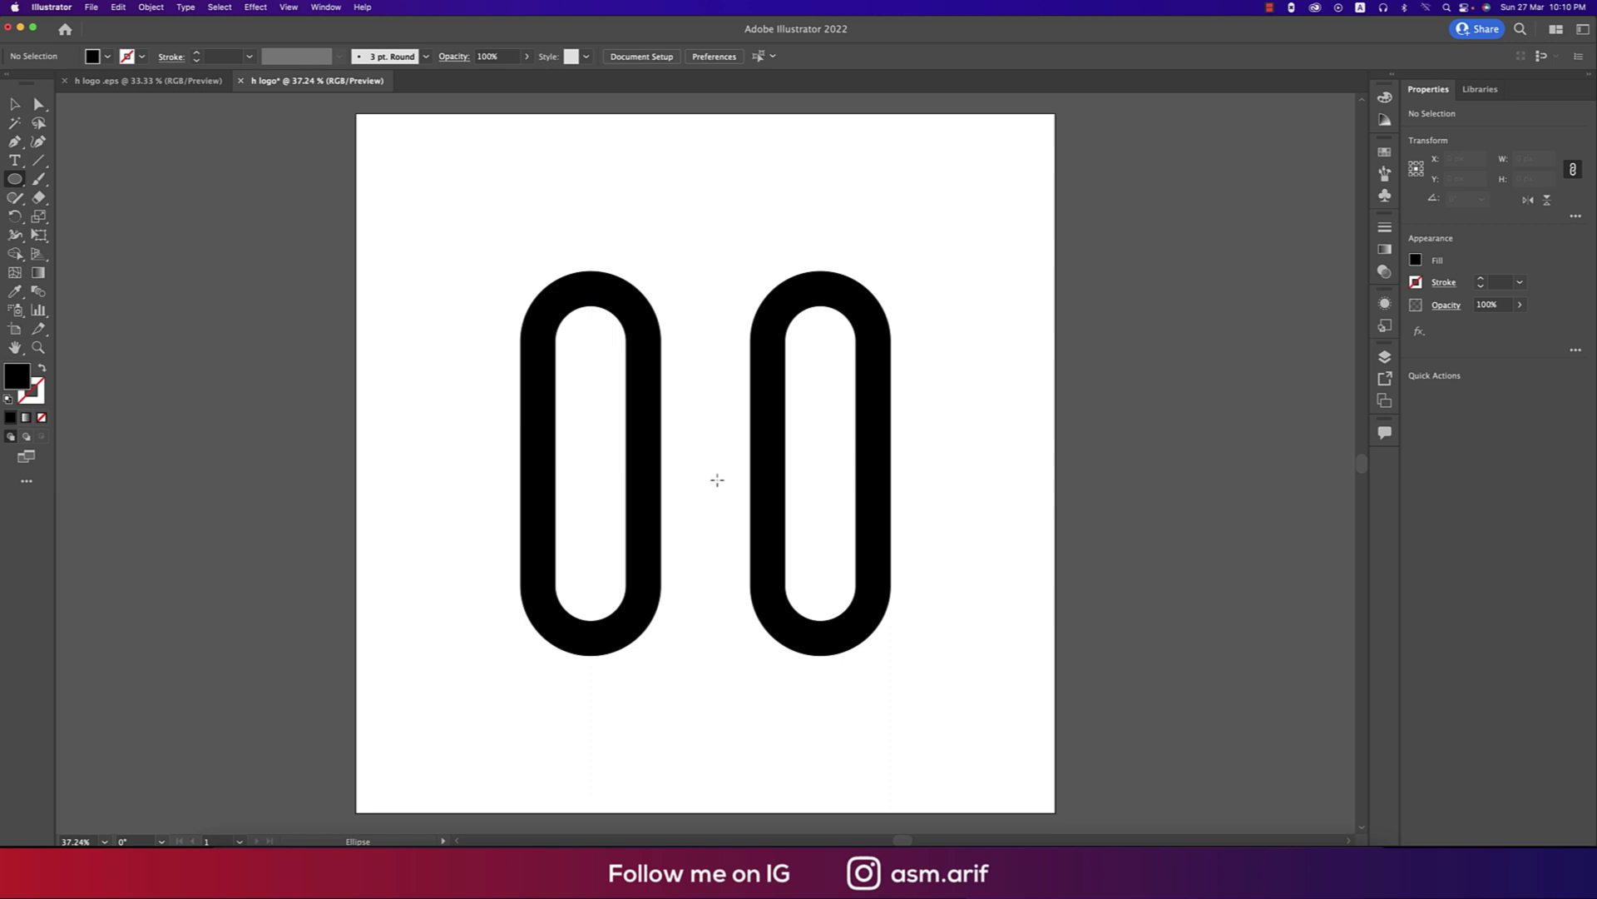
pyautogui.moveTo(705, 463); pyautogui.dragTo(844, 650)
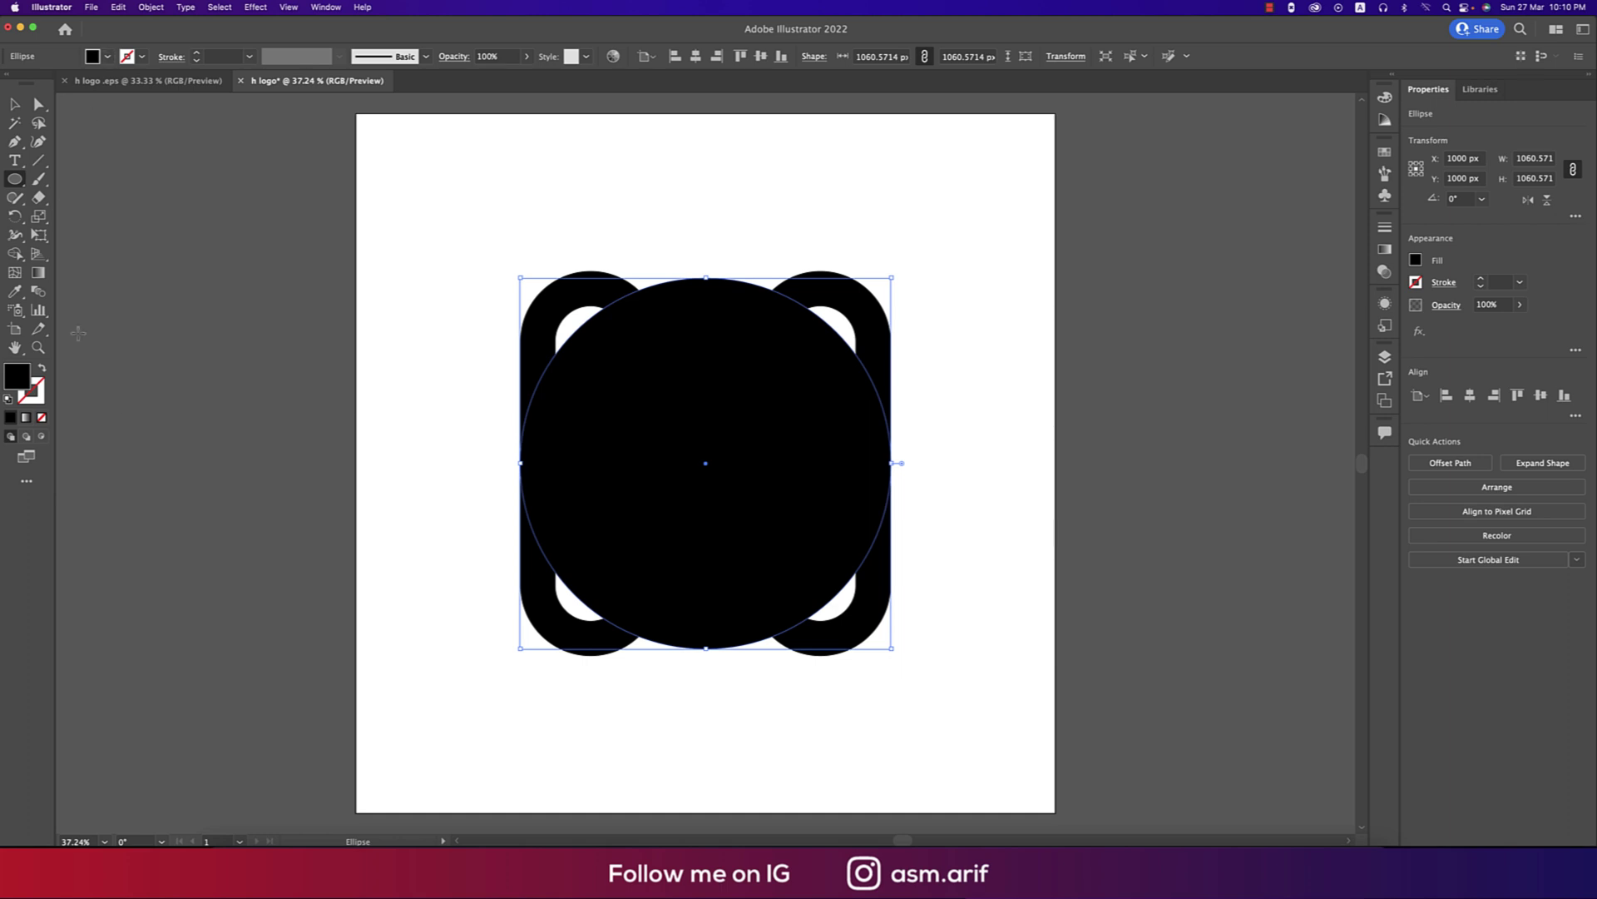
pyautogui.click(41, 367)
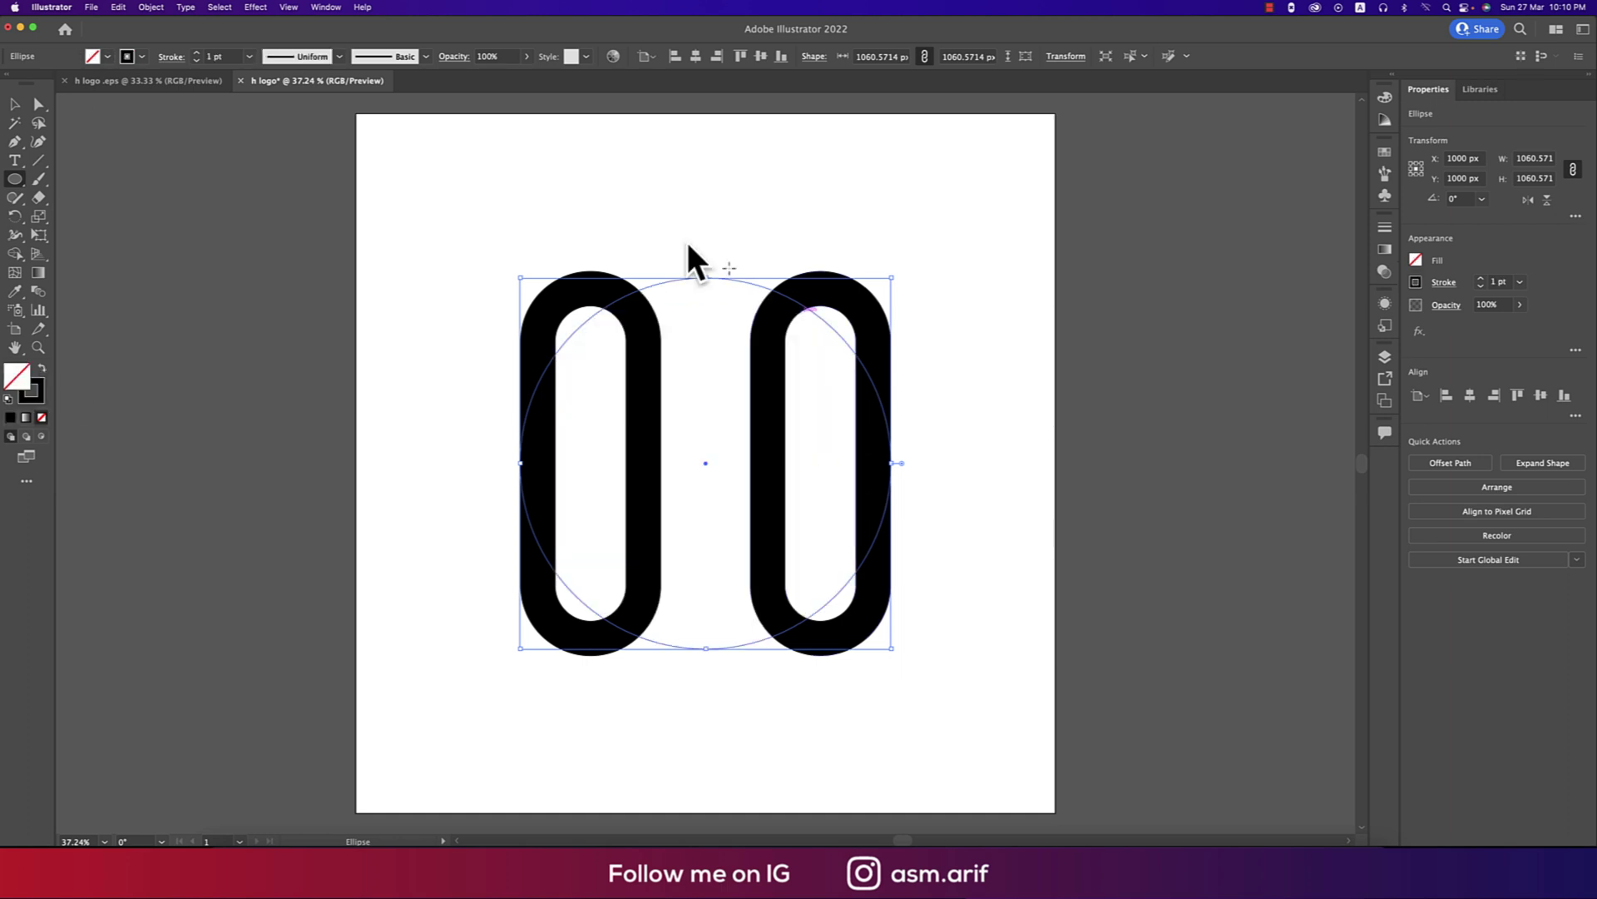
pyautogui.click(250, 57)
pyautogui.click(275, 433)
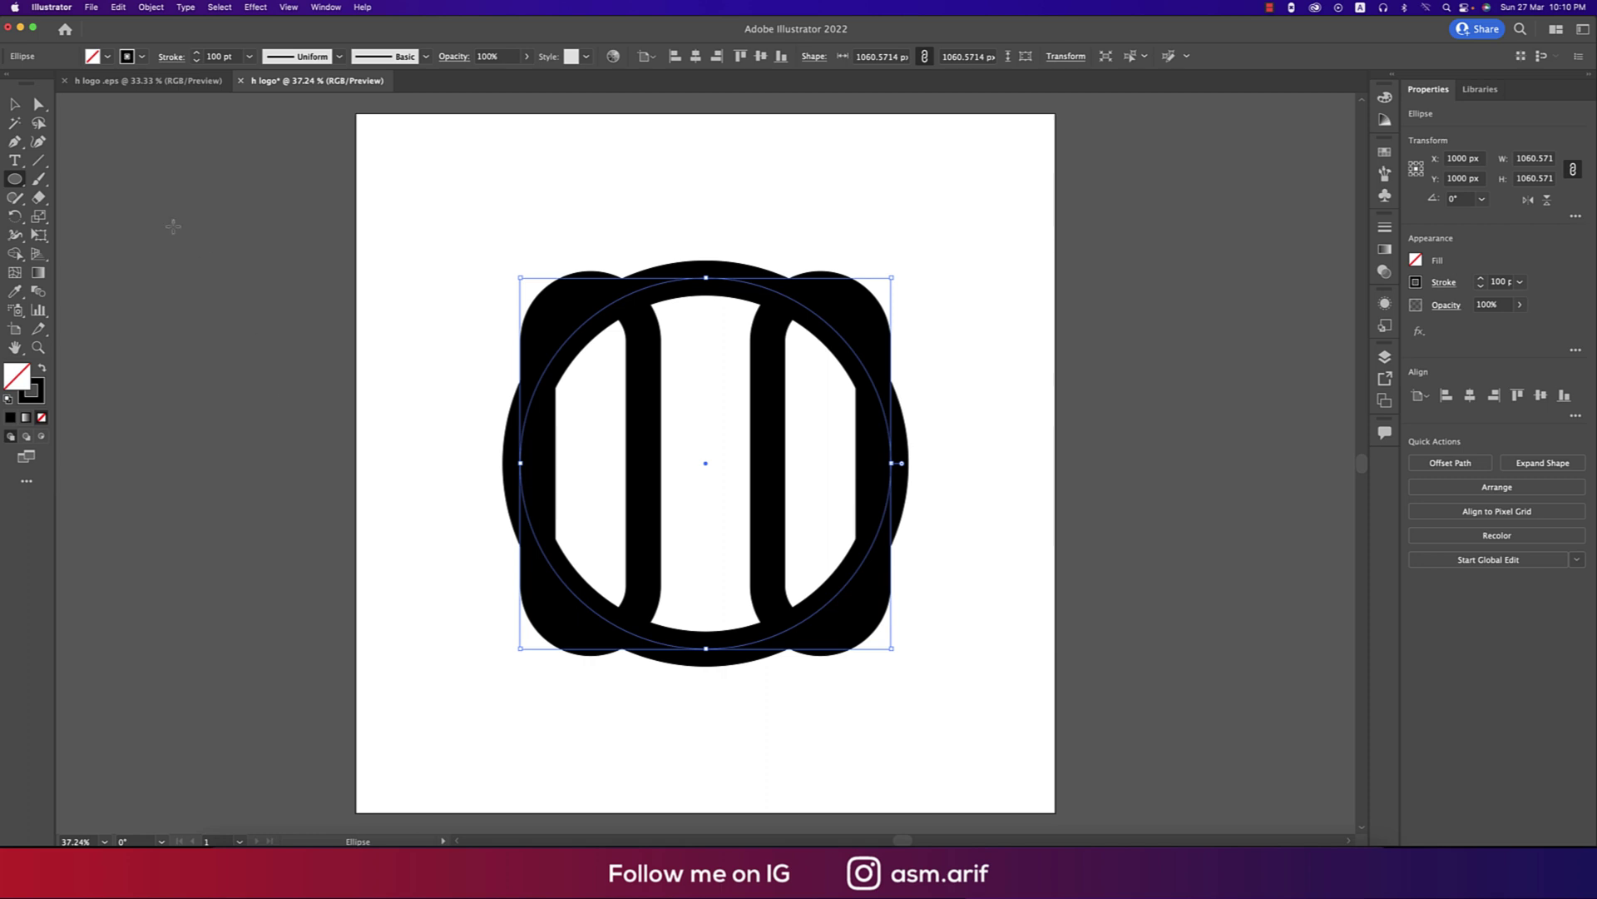
pyautogui.click(15, 104)
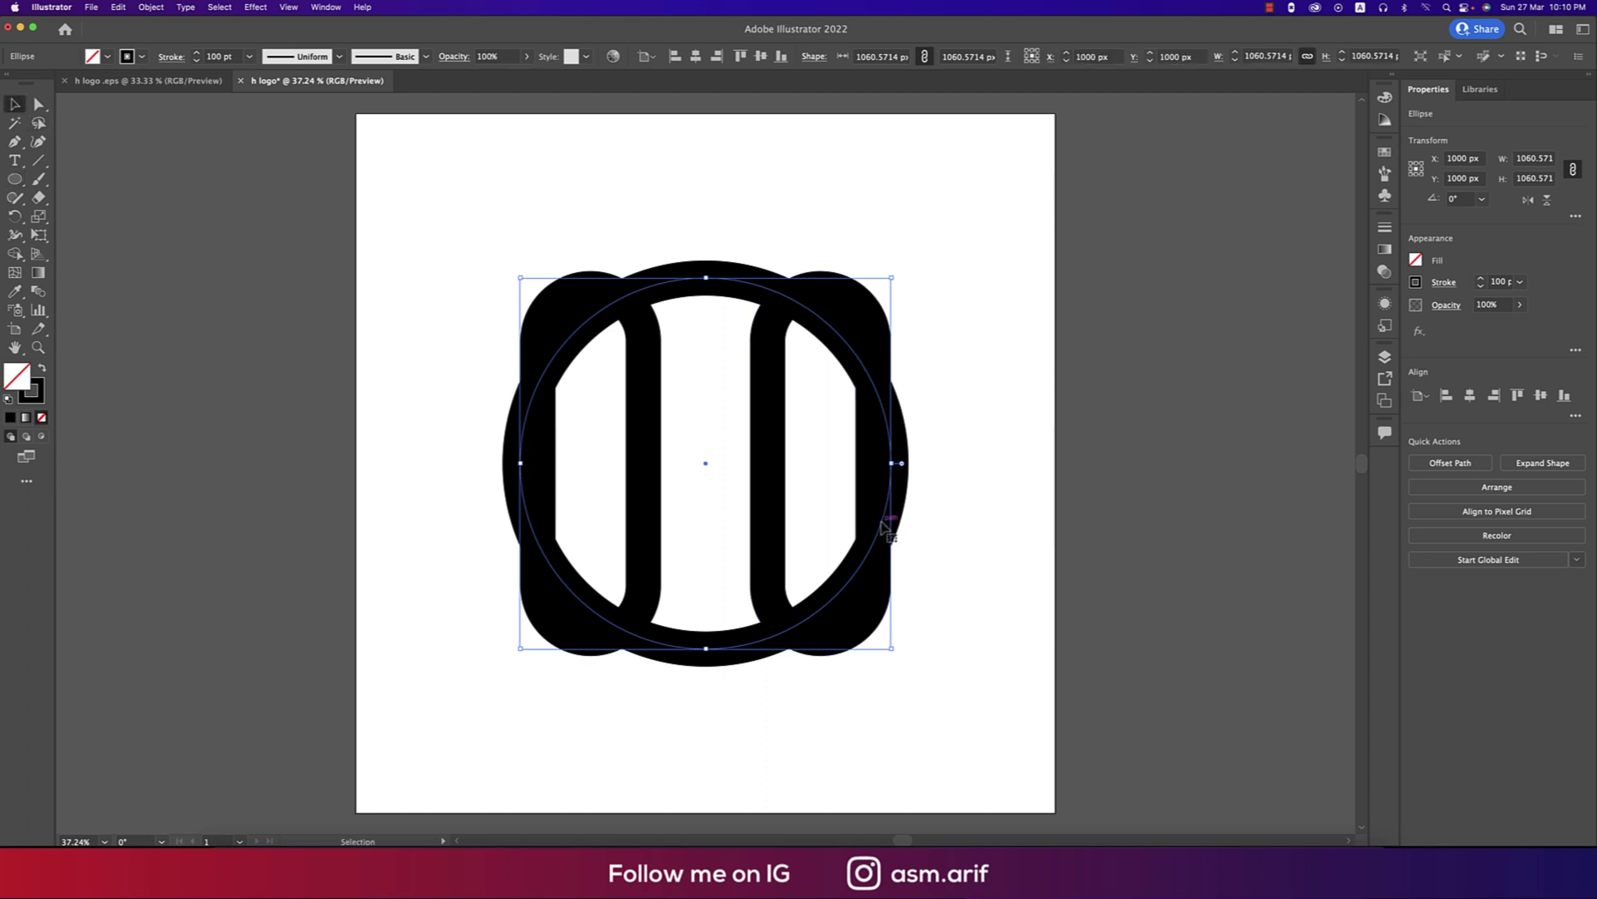
pyautogui.moveTo(884, 527); pyautogui.dragTo(892, 699)
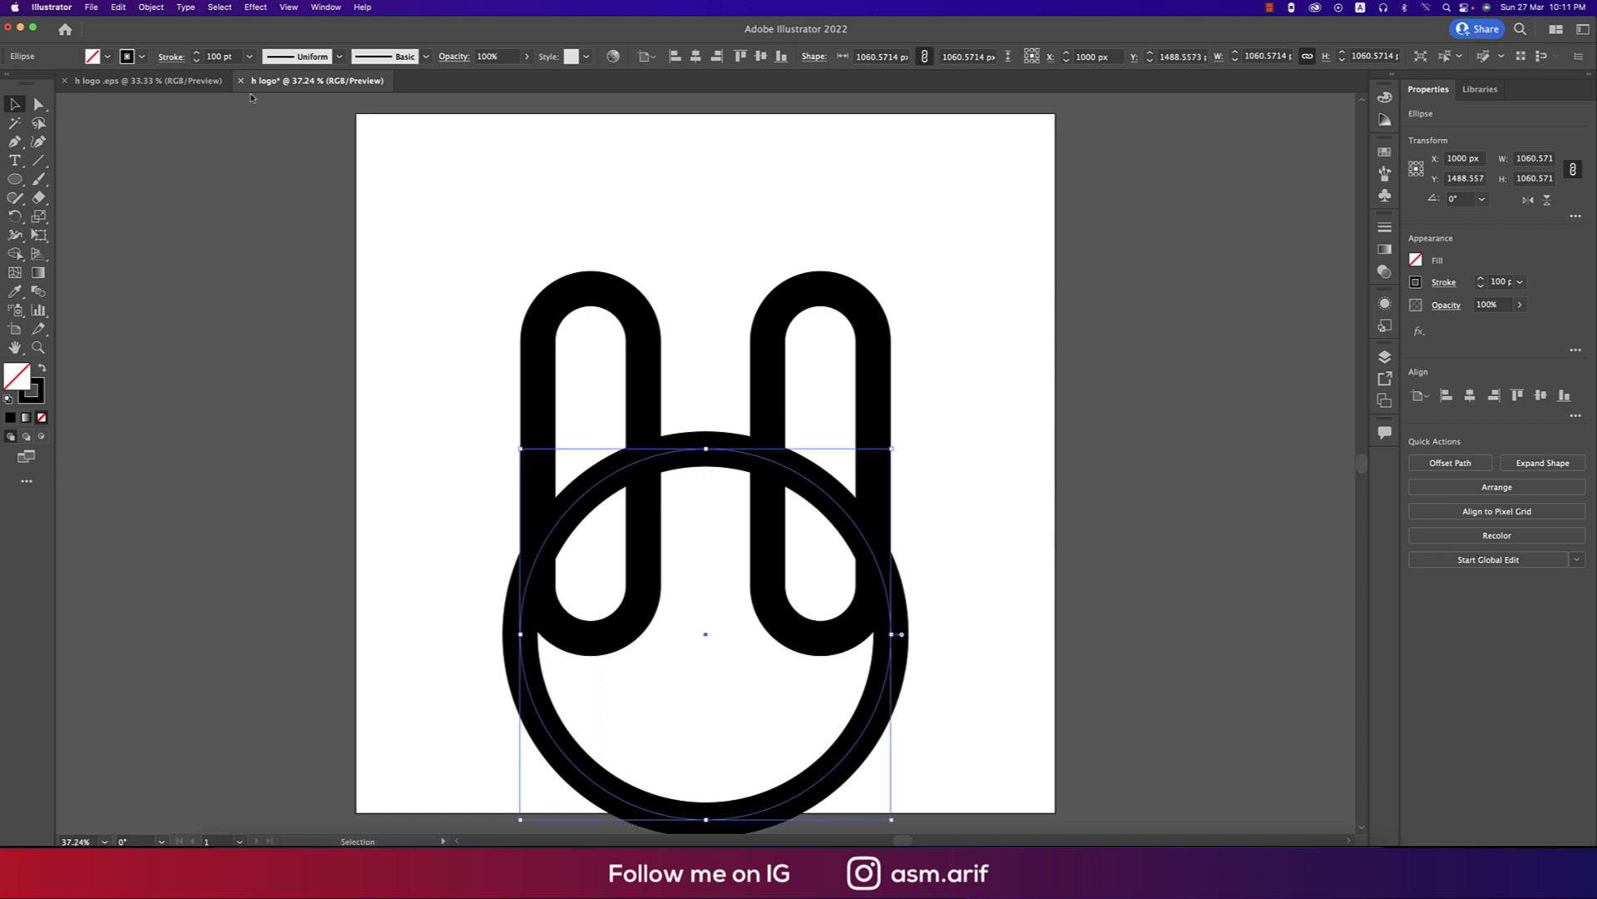
# Expand the ring's fill and stroke into a solid black shape 1160.571 px across.
pyautogui.click(151, 8)
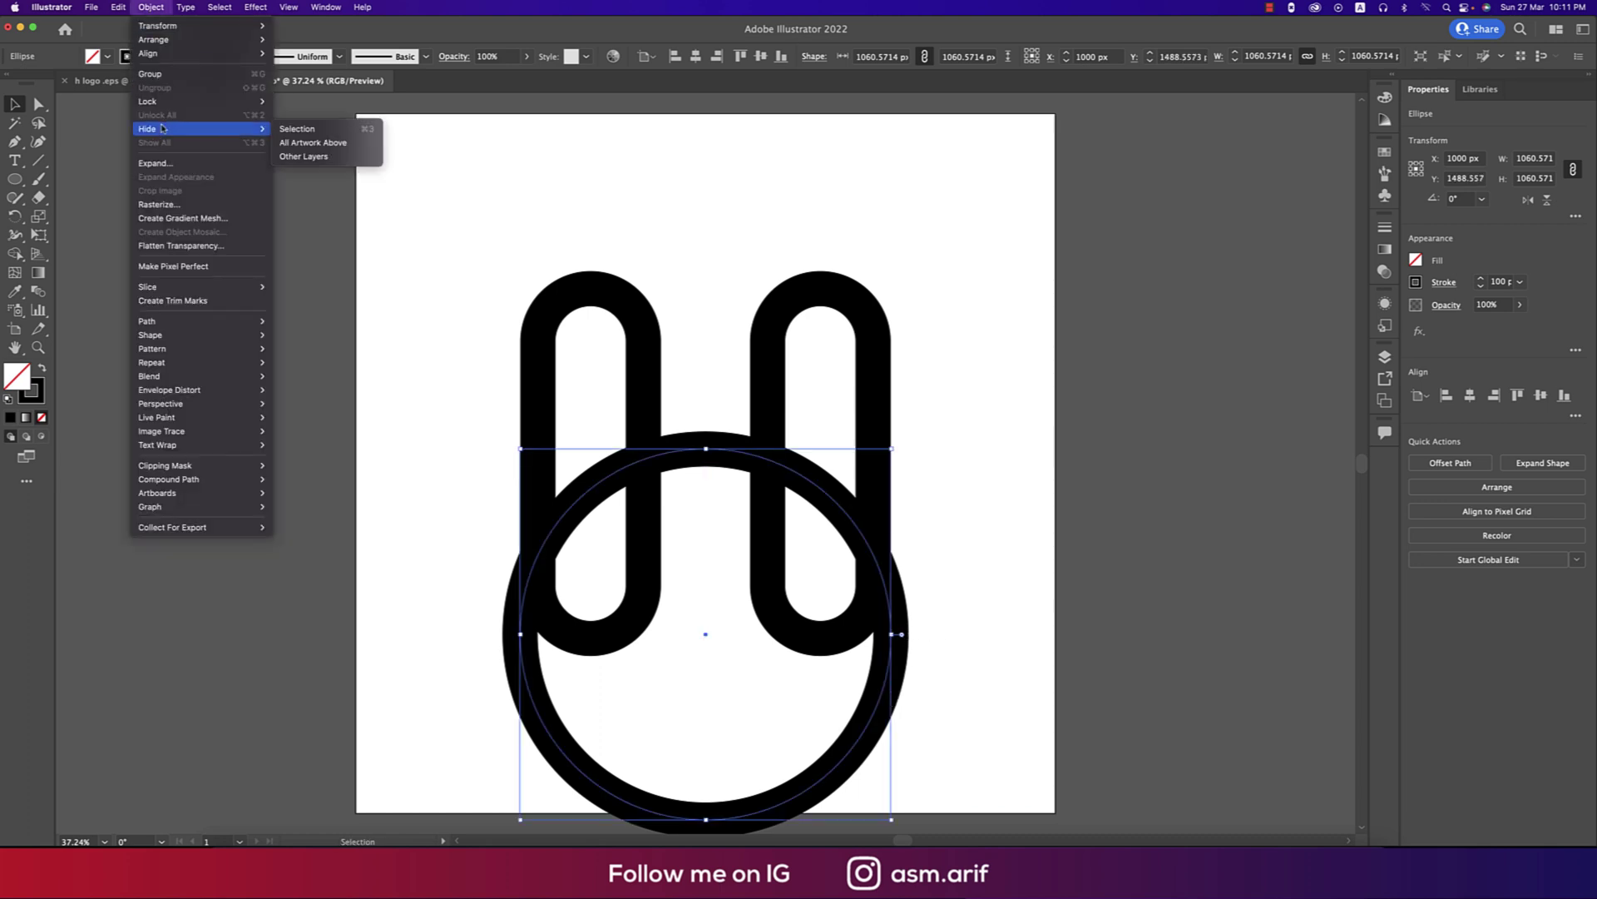
pyautogui.click(166, 160)
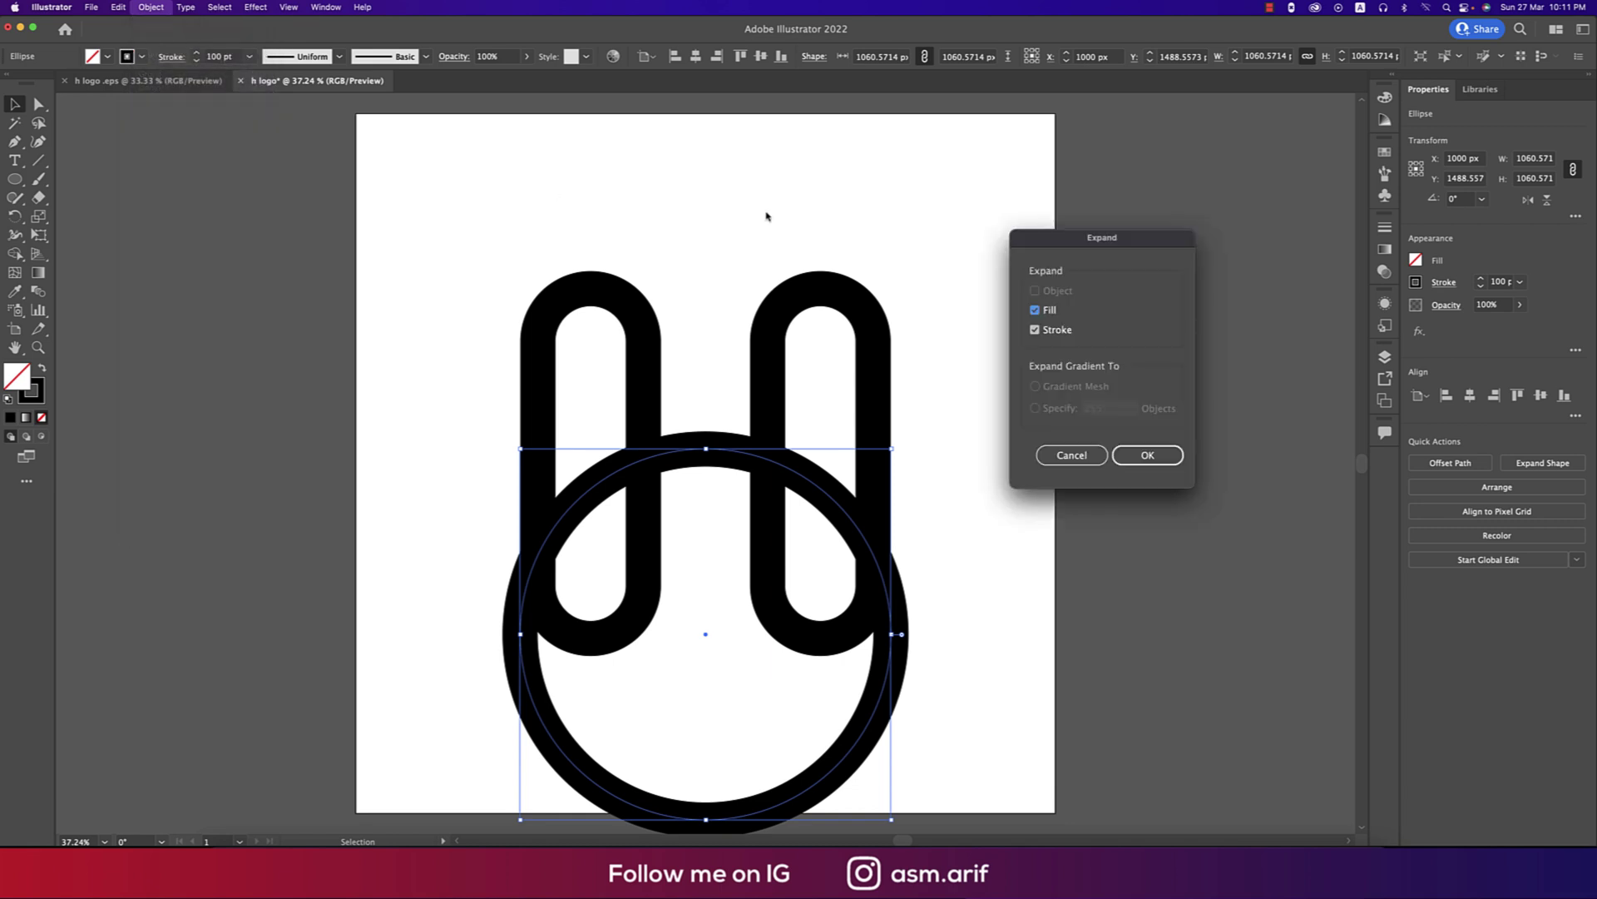
pyautogui.click(1158, 457)
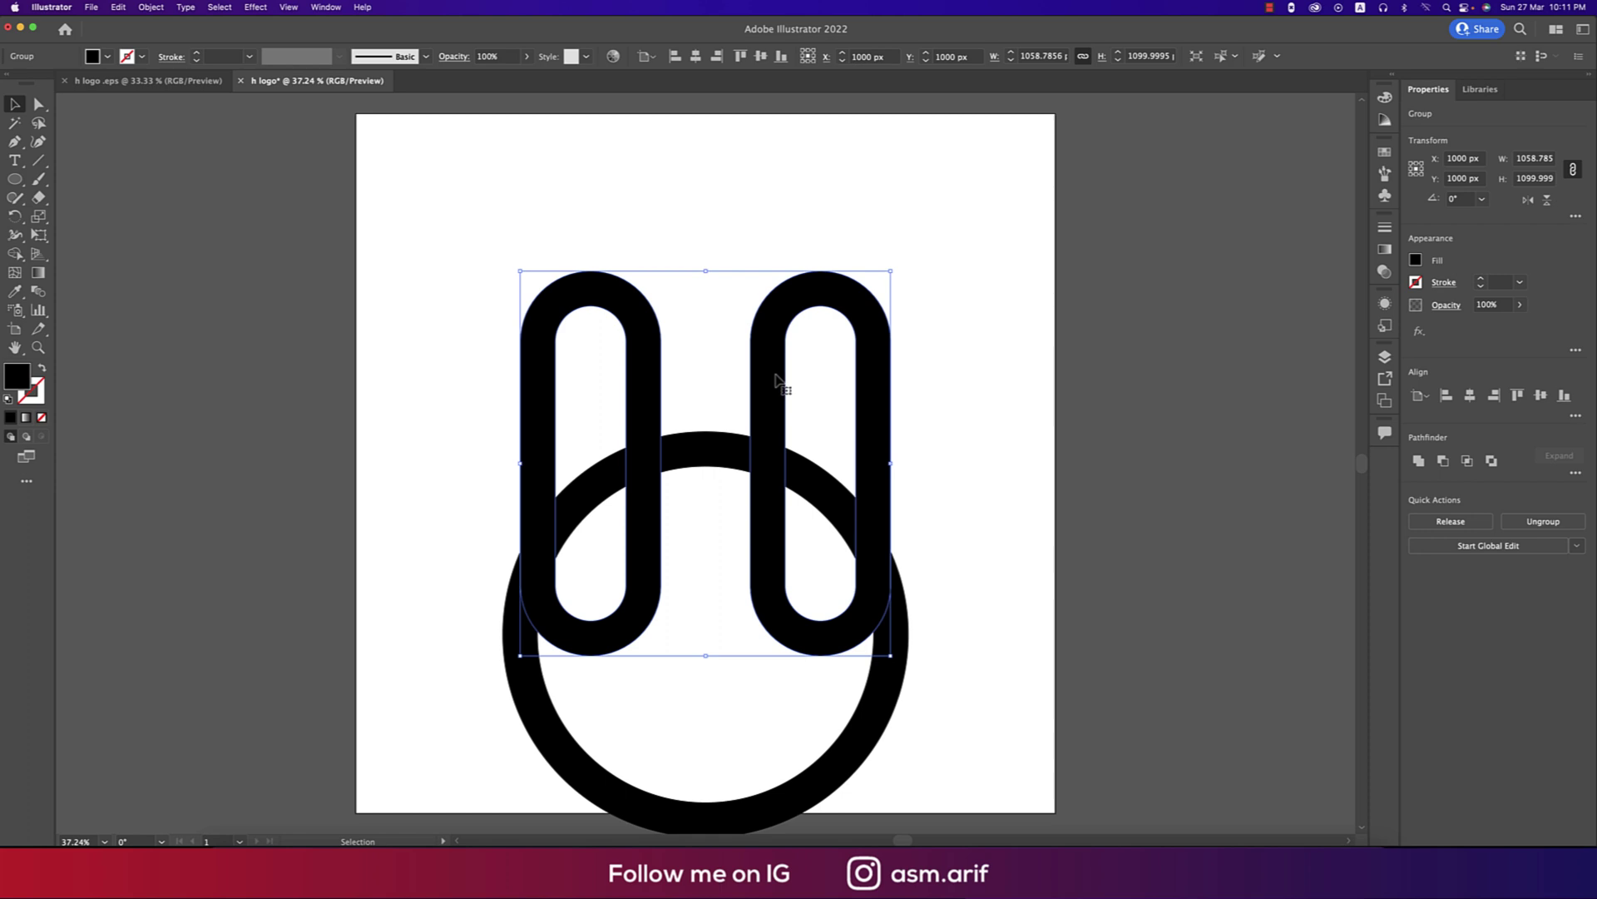
pyautogui.click(931, 410)
pyautogui.click(884, 407)
pyautogui.moveTo(496, 291); pyautogui.dragTo(952, 652)
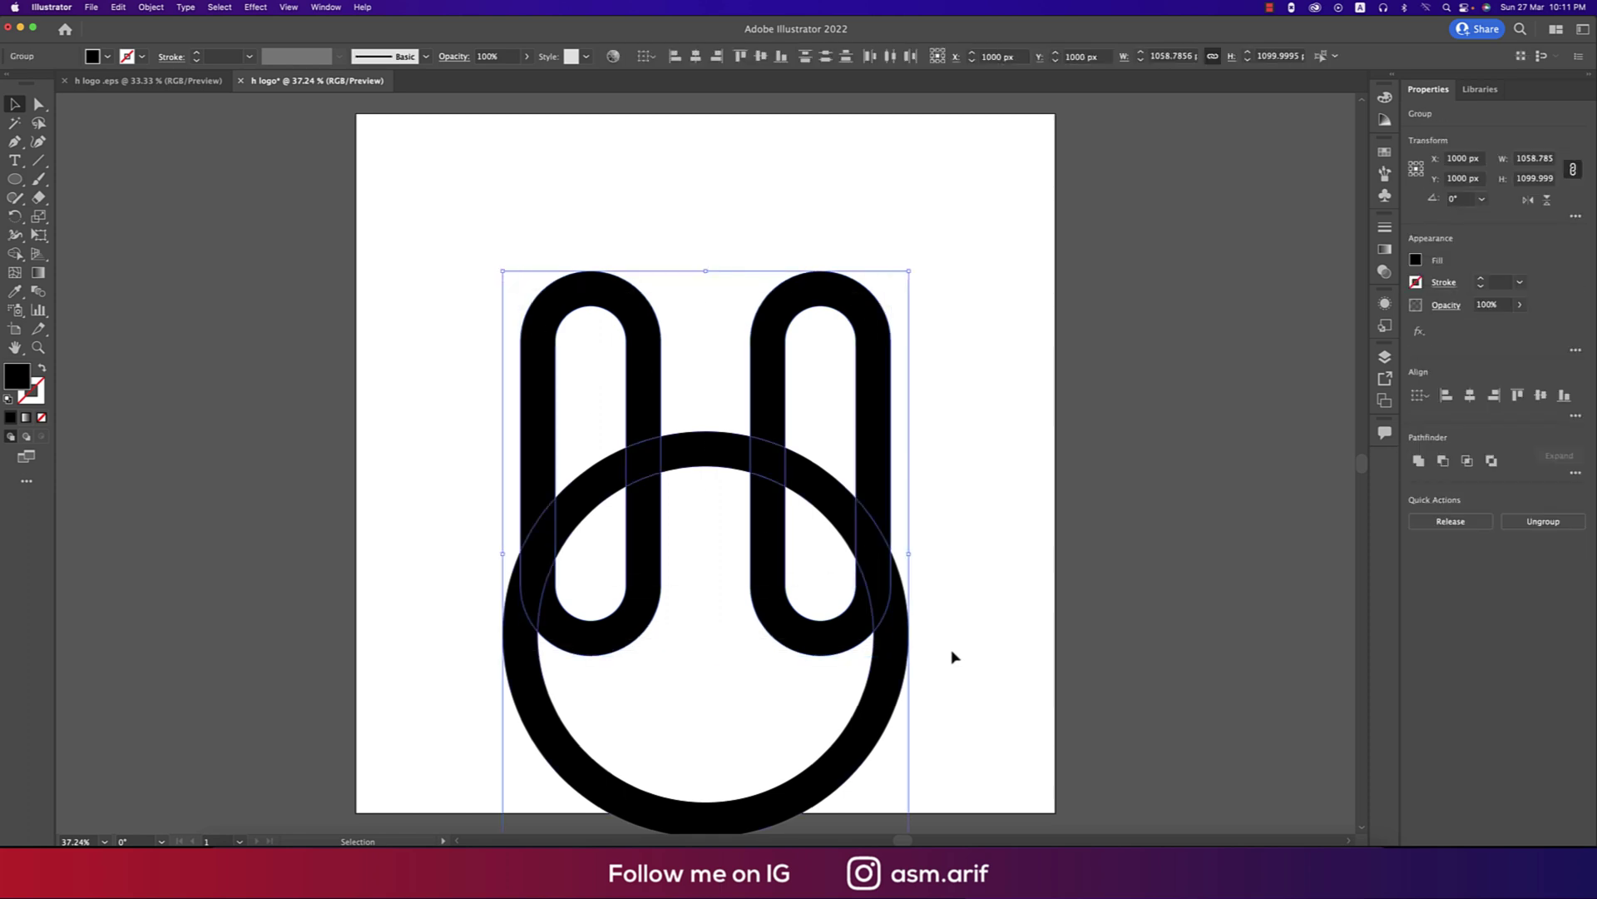
pyautogui.click(963, 649)
# Select the ring alone and give it a 50 pt stroke.
pyautogui.click(906, 646)
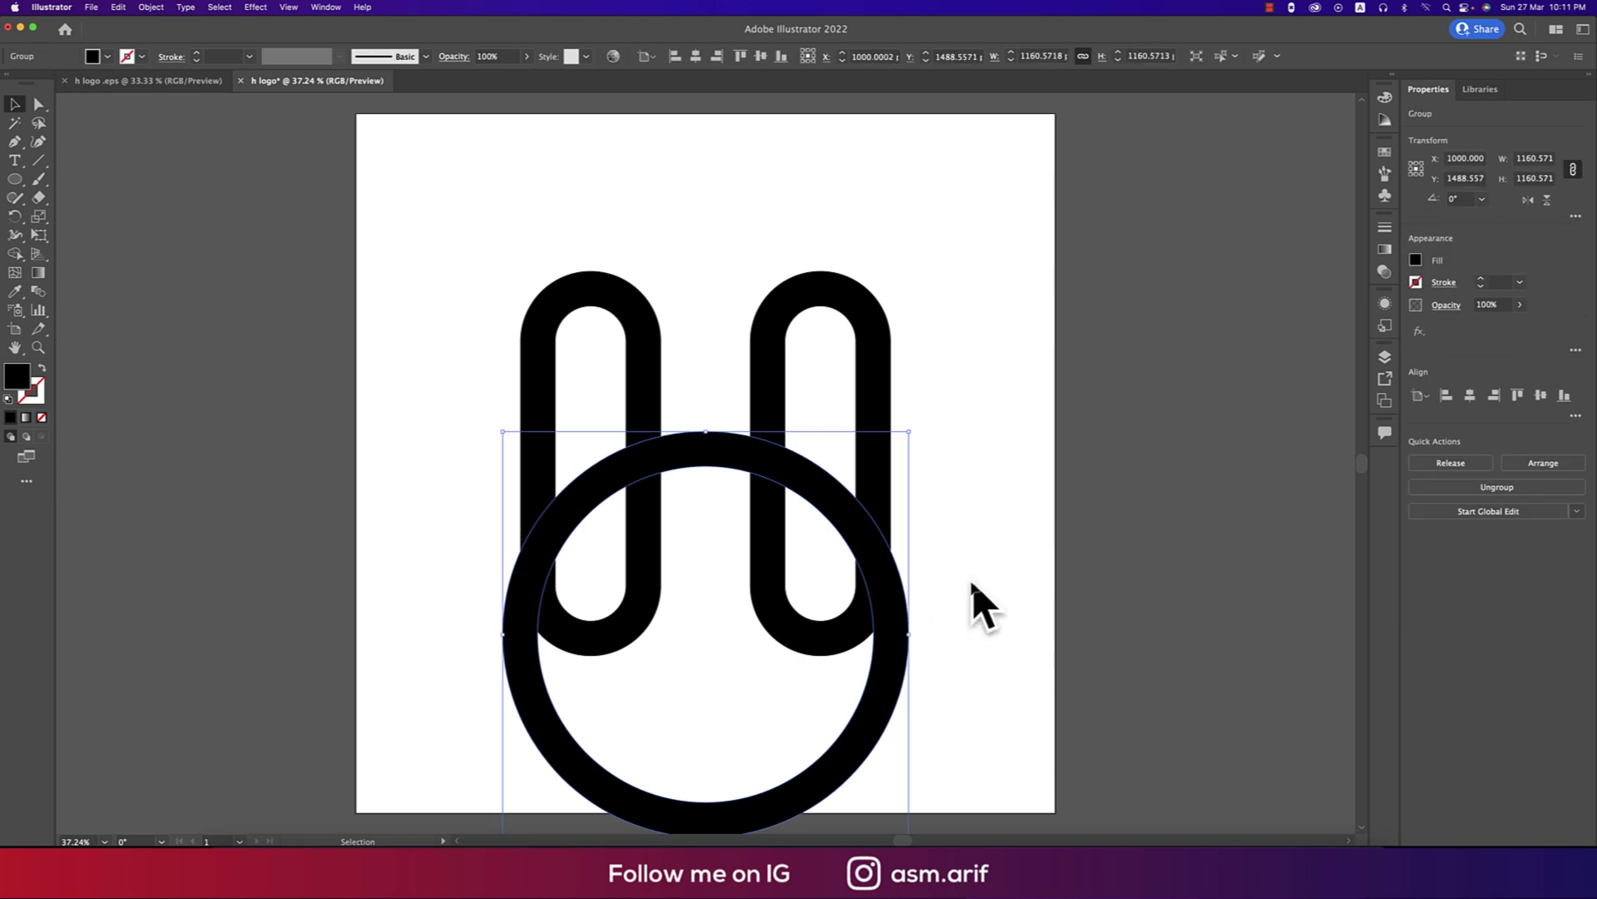
pyautogui.click(250, 57)
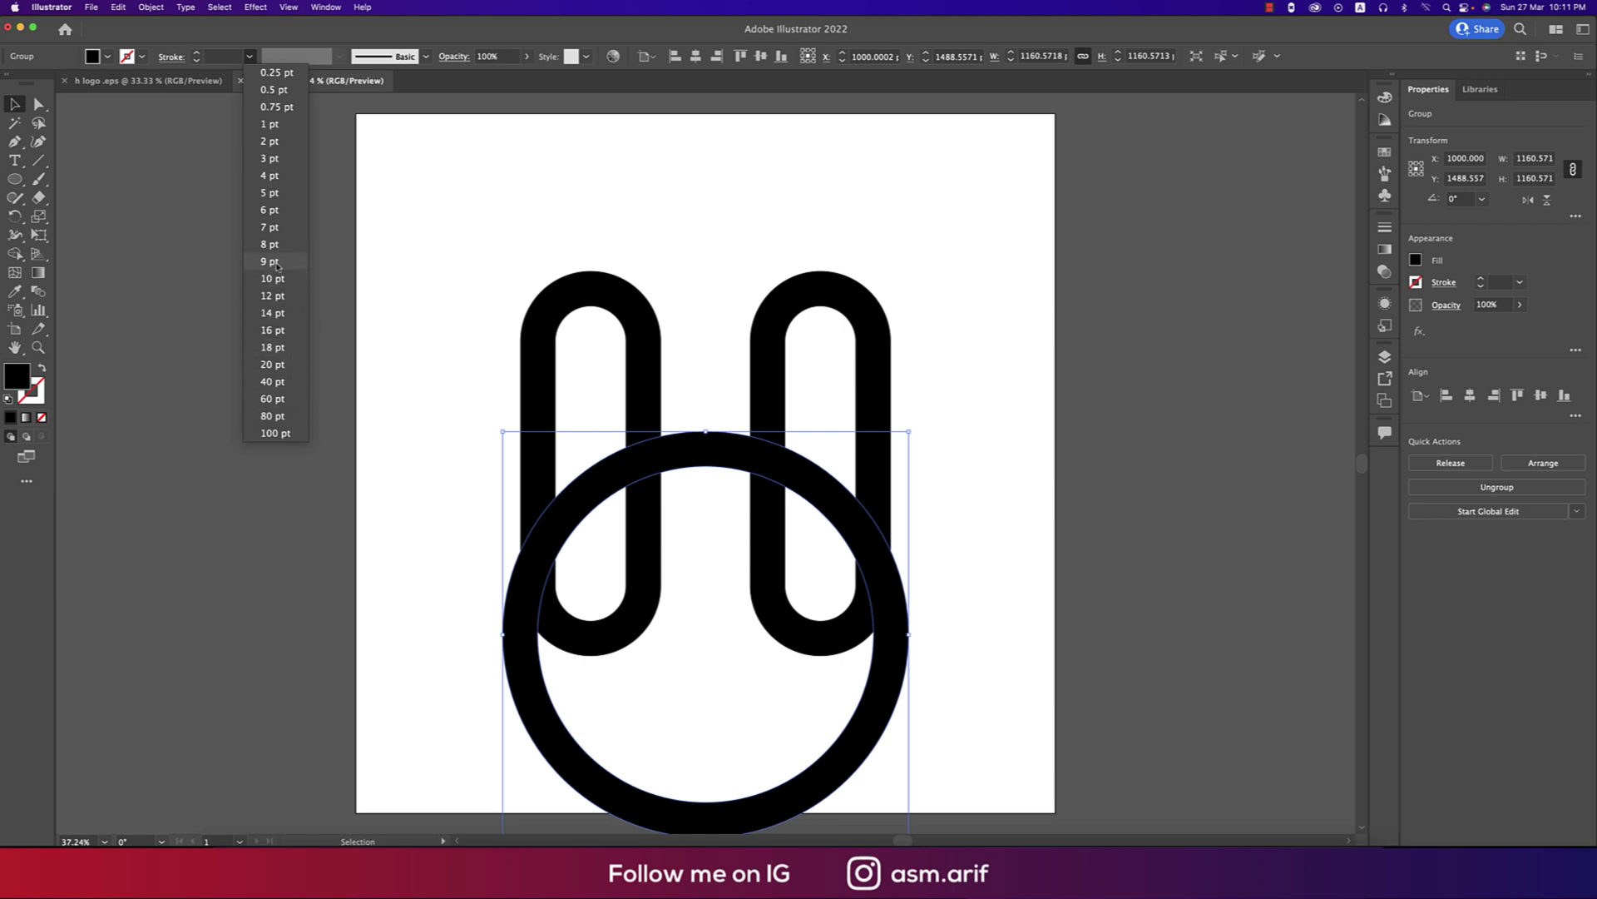
pyautogui.click(272, 382)
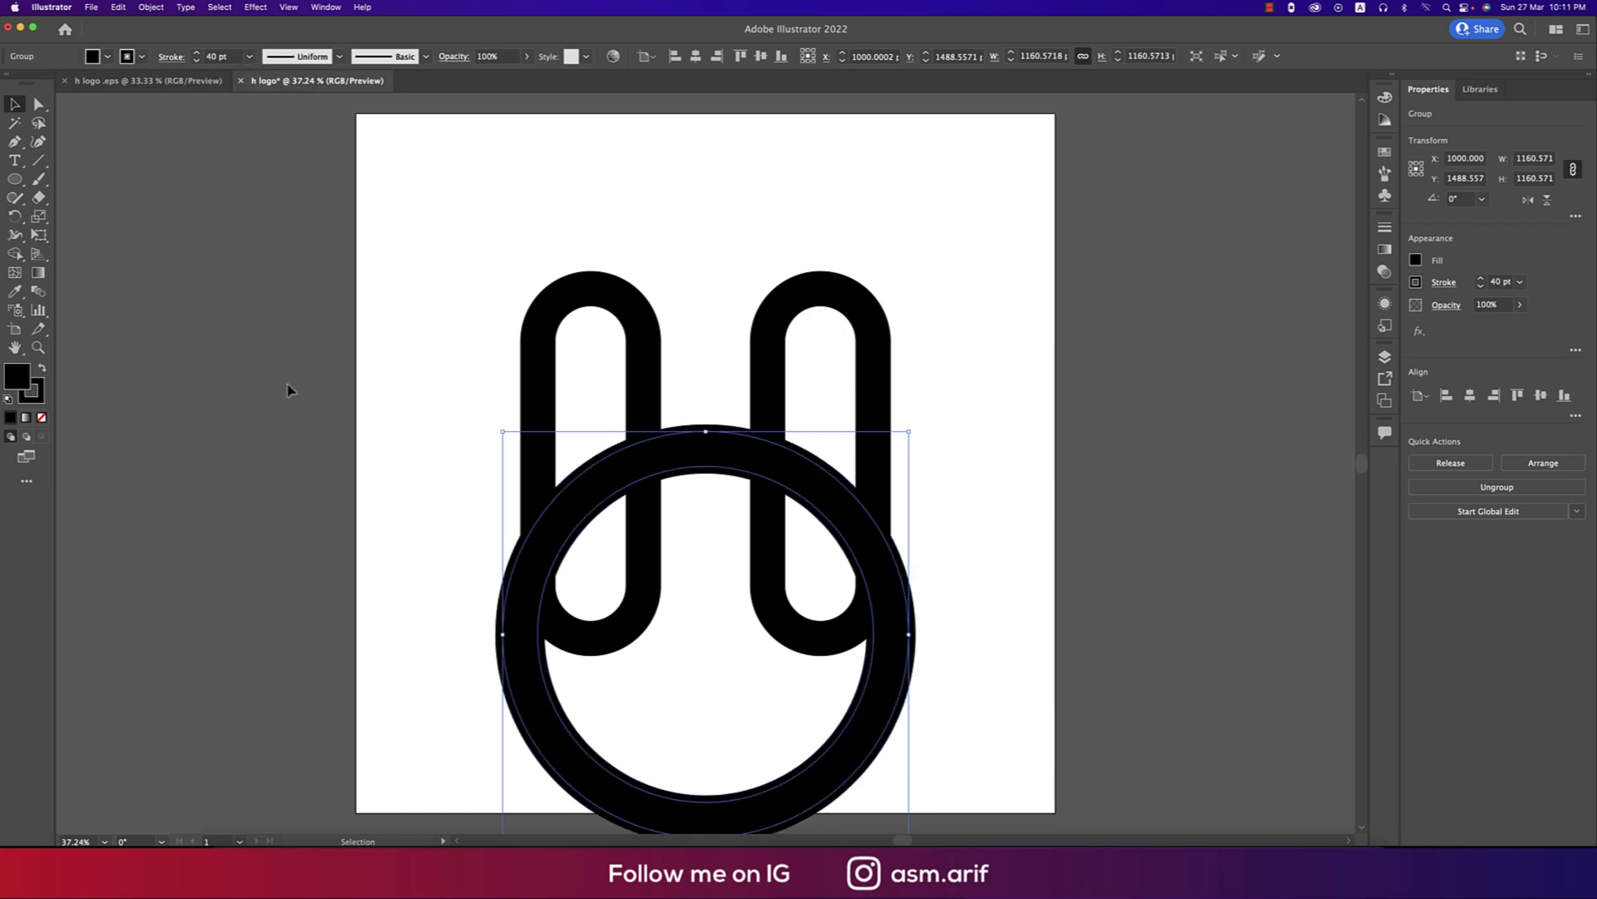
pyautogui.click(228, 59)
pyautogui.write('50')
pyautogui.press('Return')
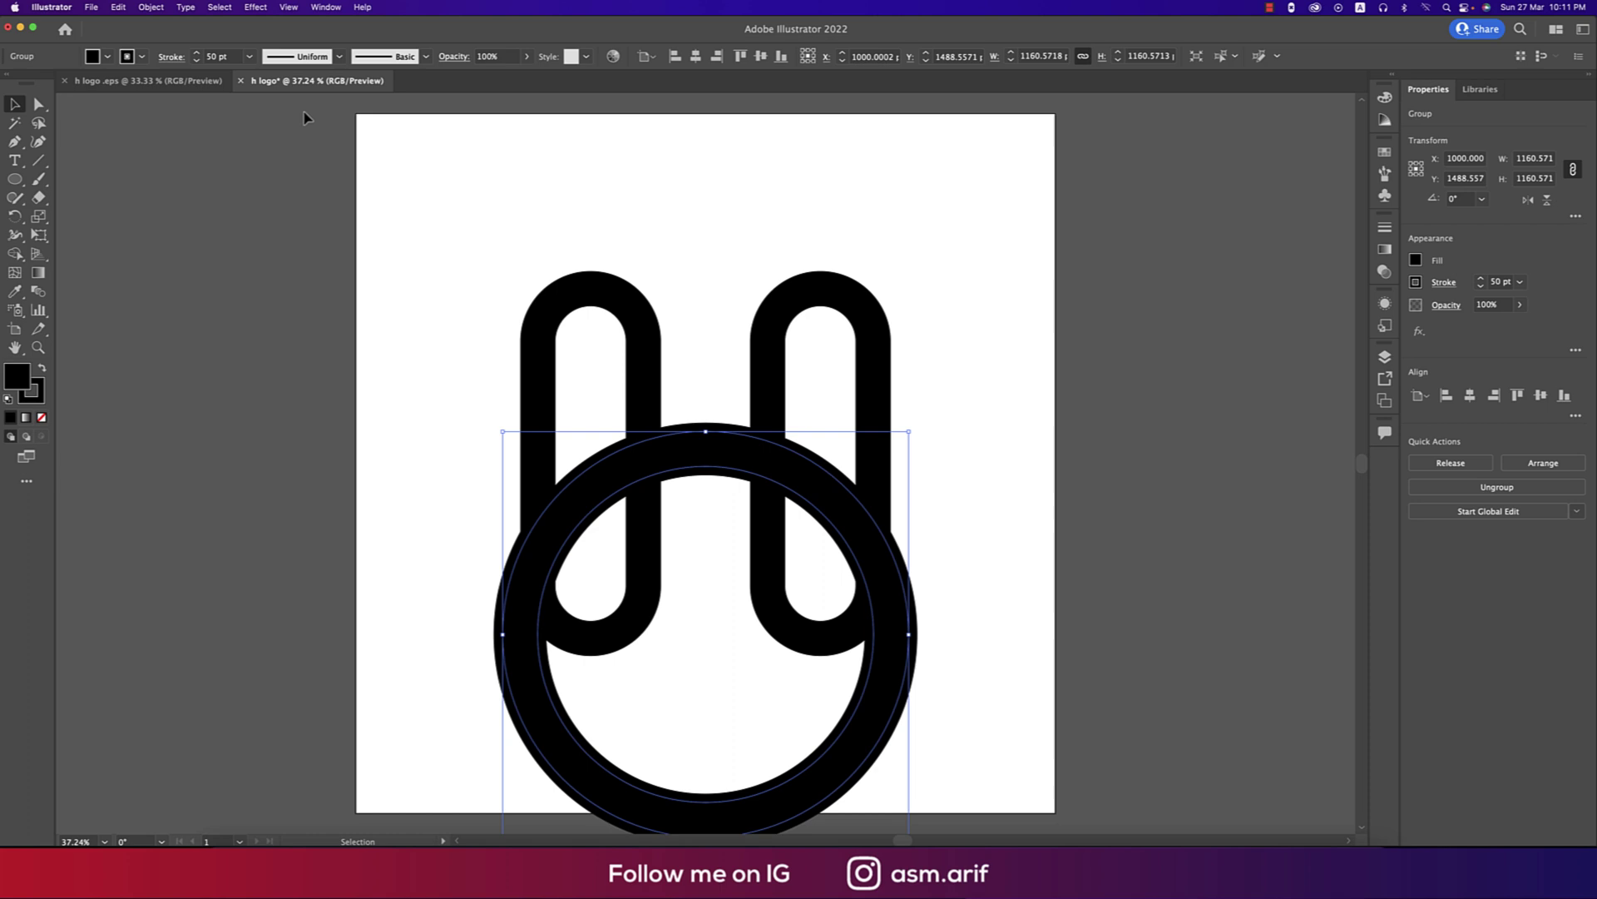
# Expand the ring's new 50 pt stroke into a thicker solid black ring.
pyautogui.click(146, 7)
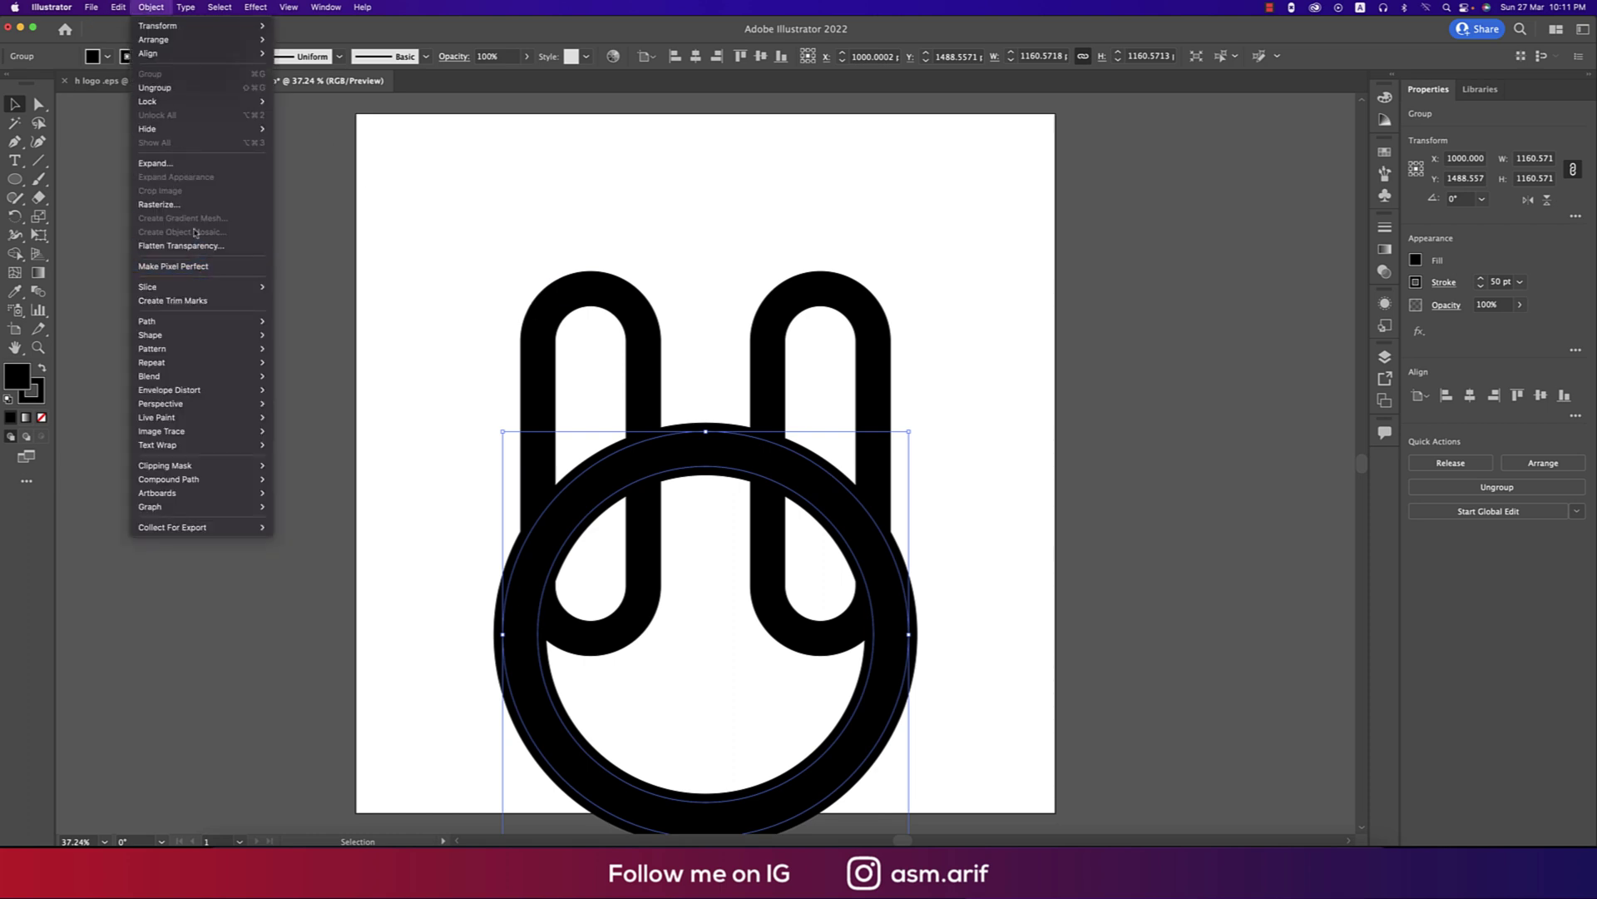
pyautogui.click(187, 165)
pyautogui.click(1146, 455)
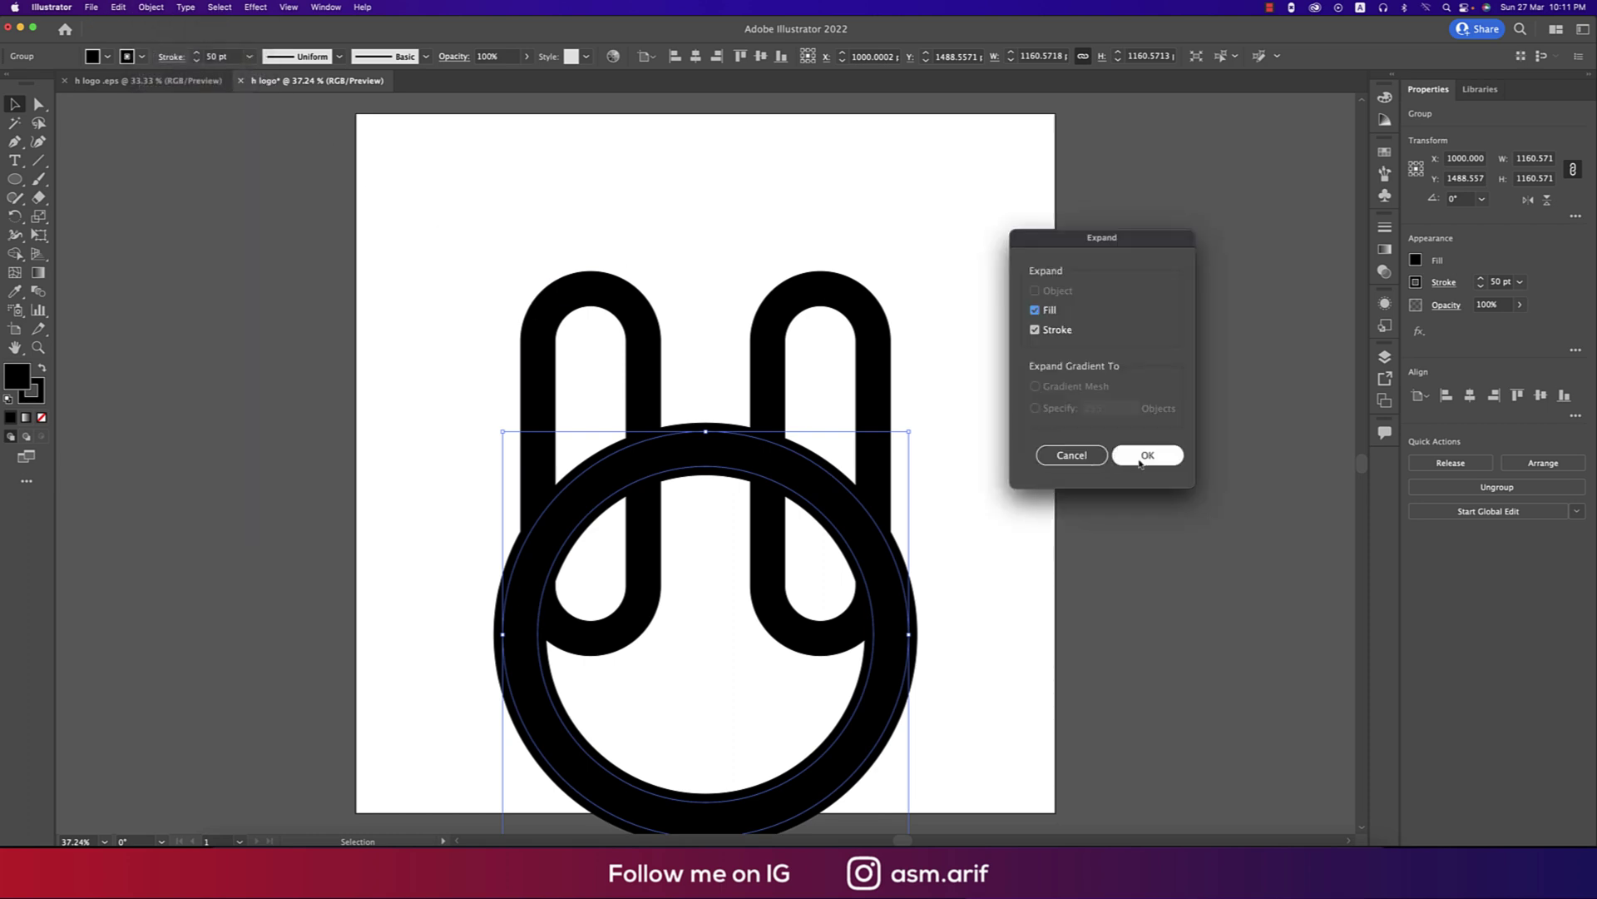
pyautogui.click(1030, 488)
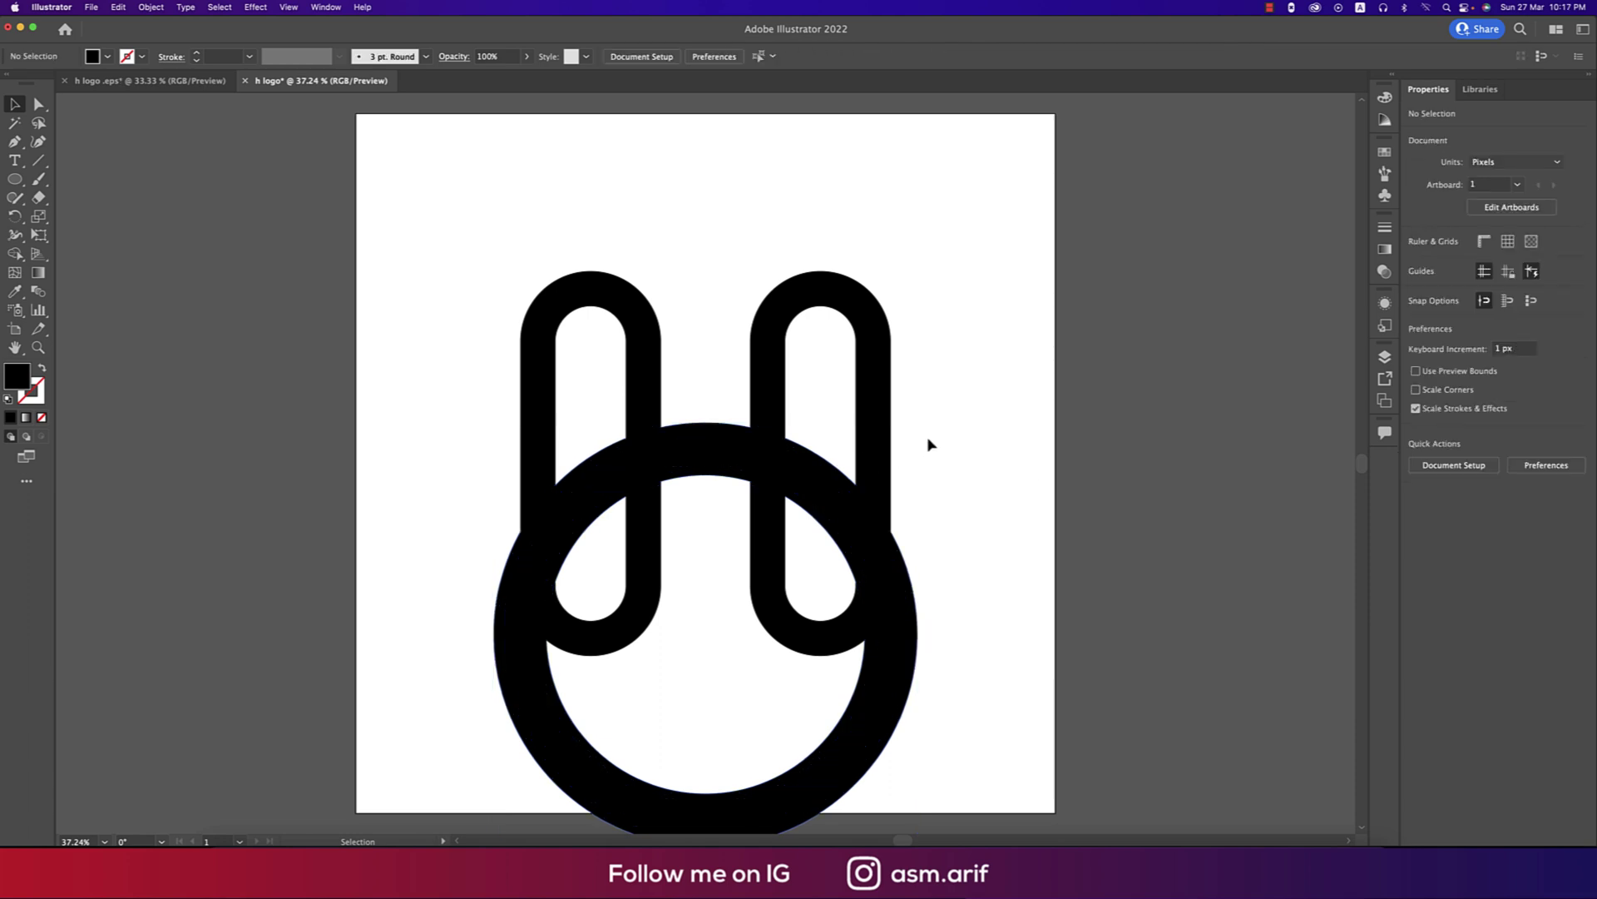
# Use Shape Builder to delete the ring's lower arcs and slivers, leaving an arch between the pills.
pyautogui.moveTo(469, 225); pyautogui.dragTo(1034, 731)
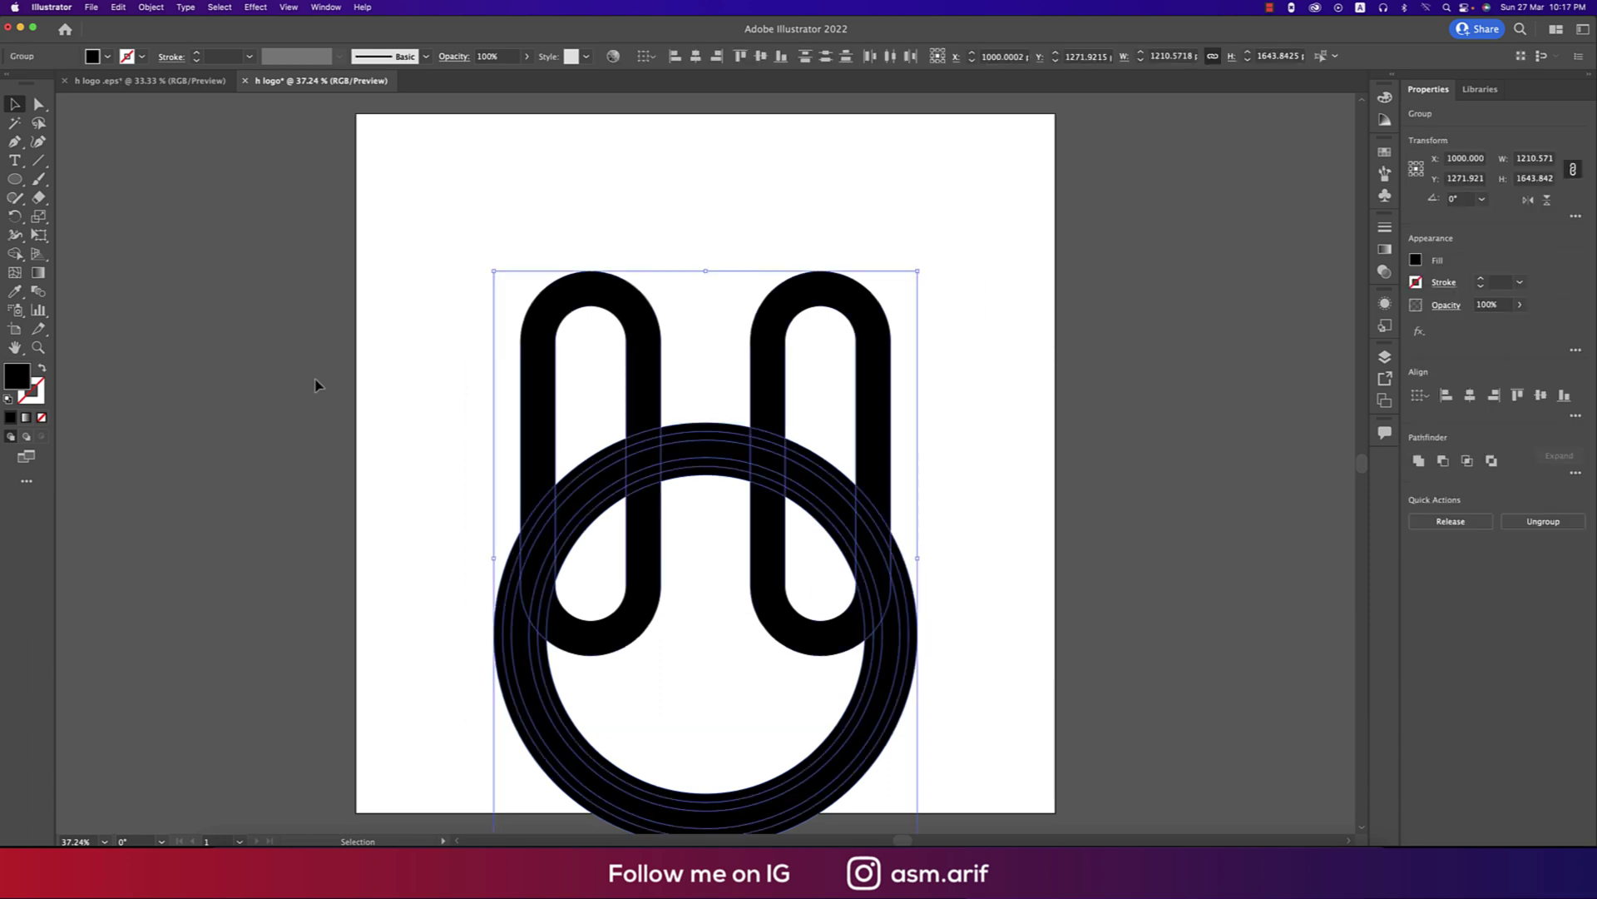
pyautogui.click(15, 253)
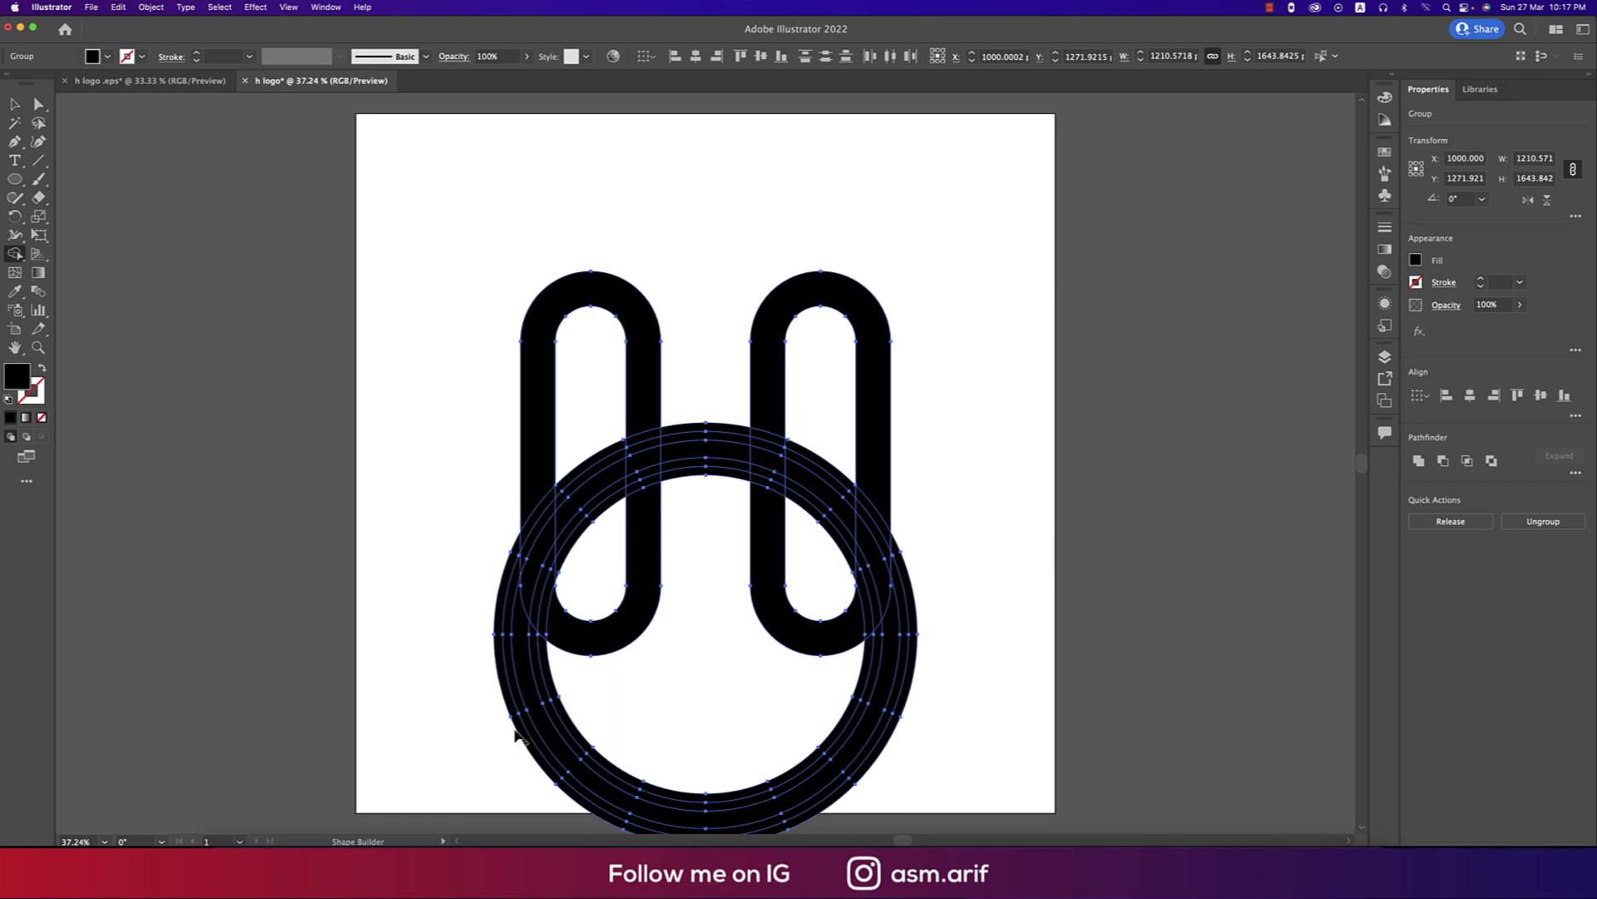
pyautogui.moveTo(511, 750)
pyautogui.mouseDown()
pyautogui.moveTo(524, 528)
pyautogui.moveTo(823, 462)
pyautogui.moveTo(849, 545)
pyautogui.moveTo(791, 486)
pyautogui.mouseUp()
pyautogui.press('v')
pyautogui.hotkey('shift', 'm')
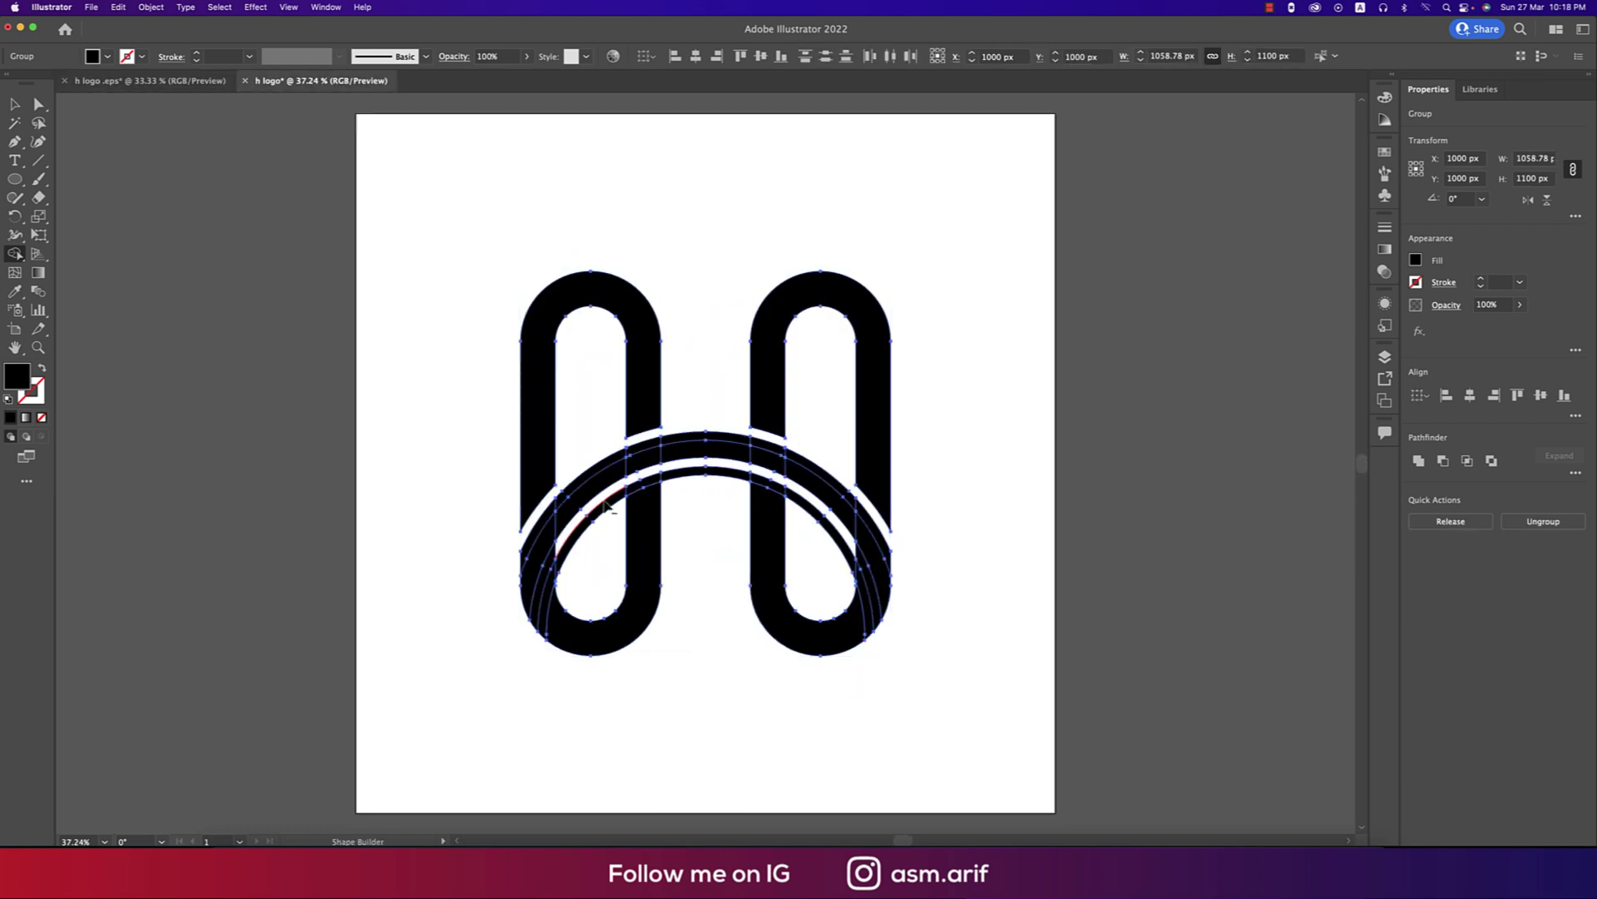
pyautogui.moveTo(533, 599)
pyautogui.mouseDown()
pyautogui.moveTo(591, 499)
pyautogui.moveTo(832, 482)
pyautogui.moveTo(832, 583)
pyautogui.mouseUp()
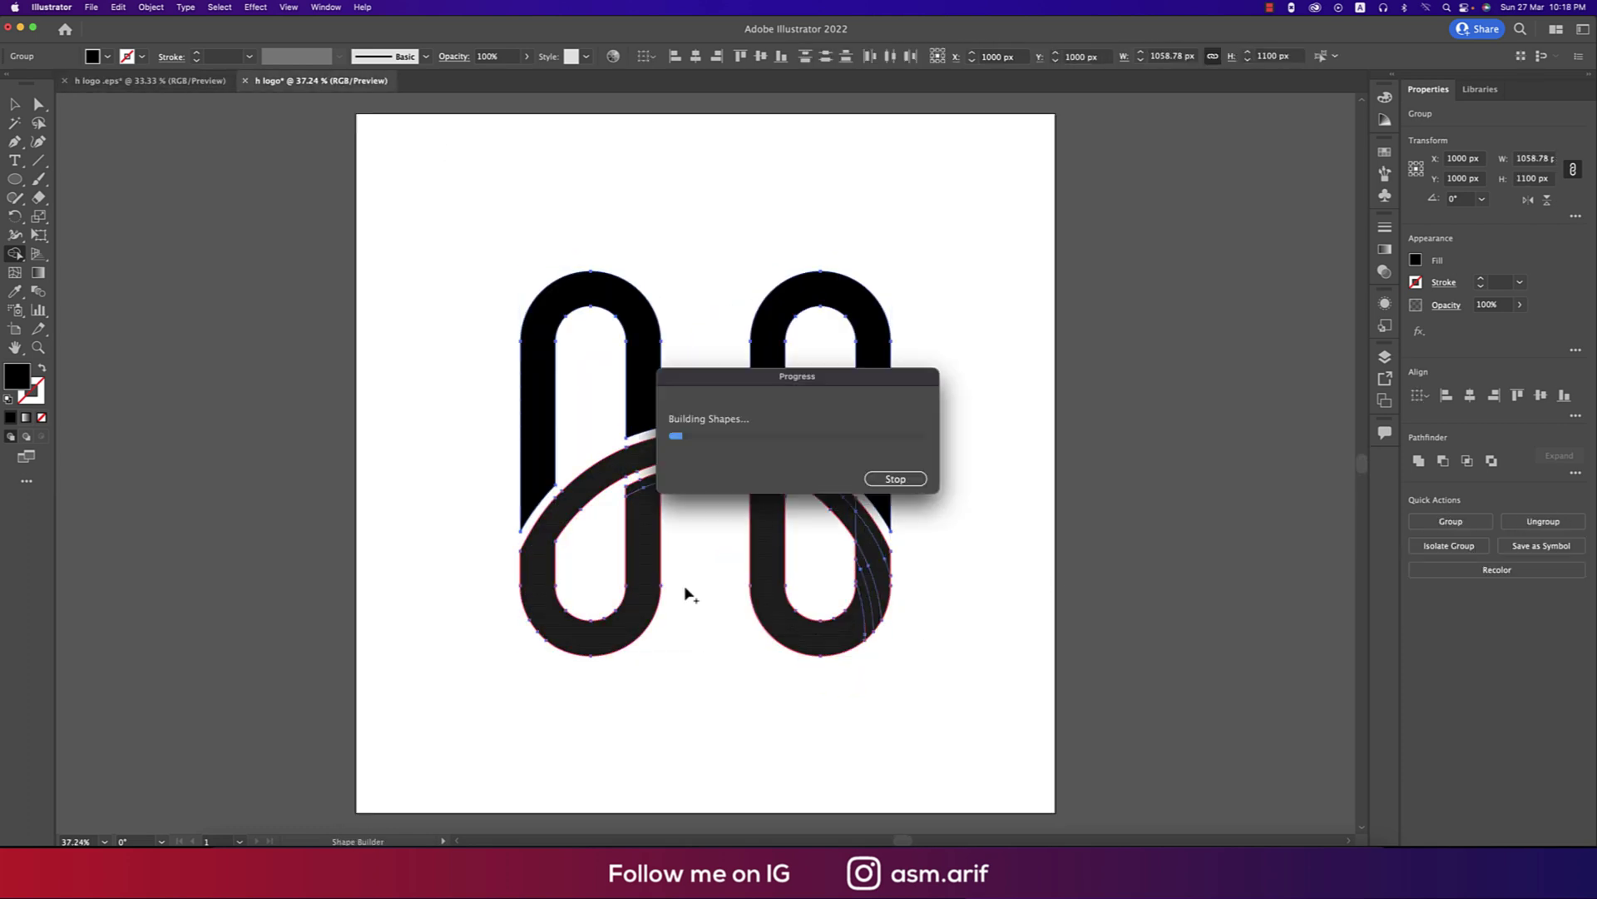
pyautogui.press('Return')
pyautogui.press('a')
pyautogui.click(1004, 601)
# Merge all the logo pieces into one shape with Pathfinder Unite.
pyautogui.press('v')
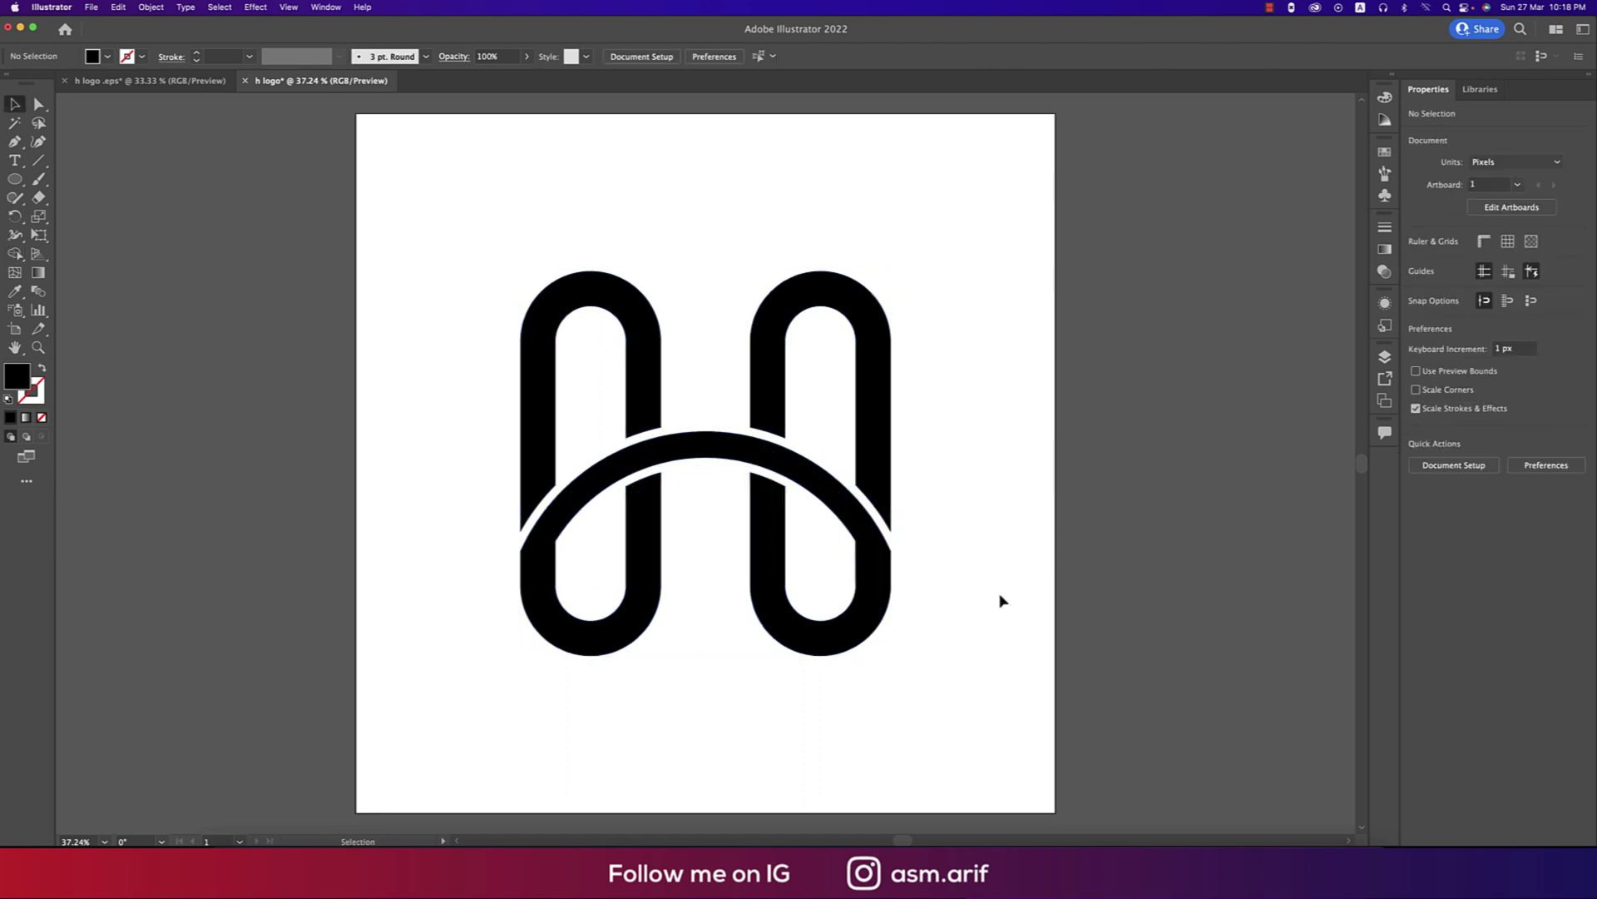
pyautogui.moveTo(485, 247); pyautogui.dragTo(1048, 791)
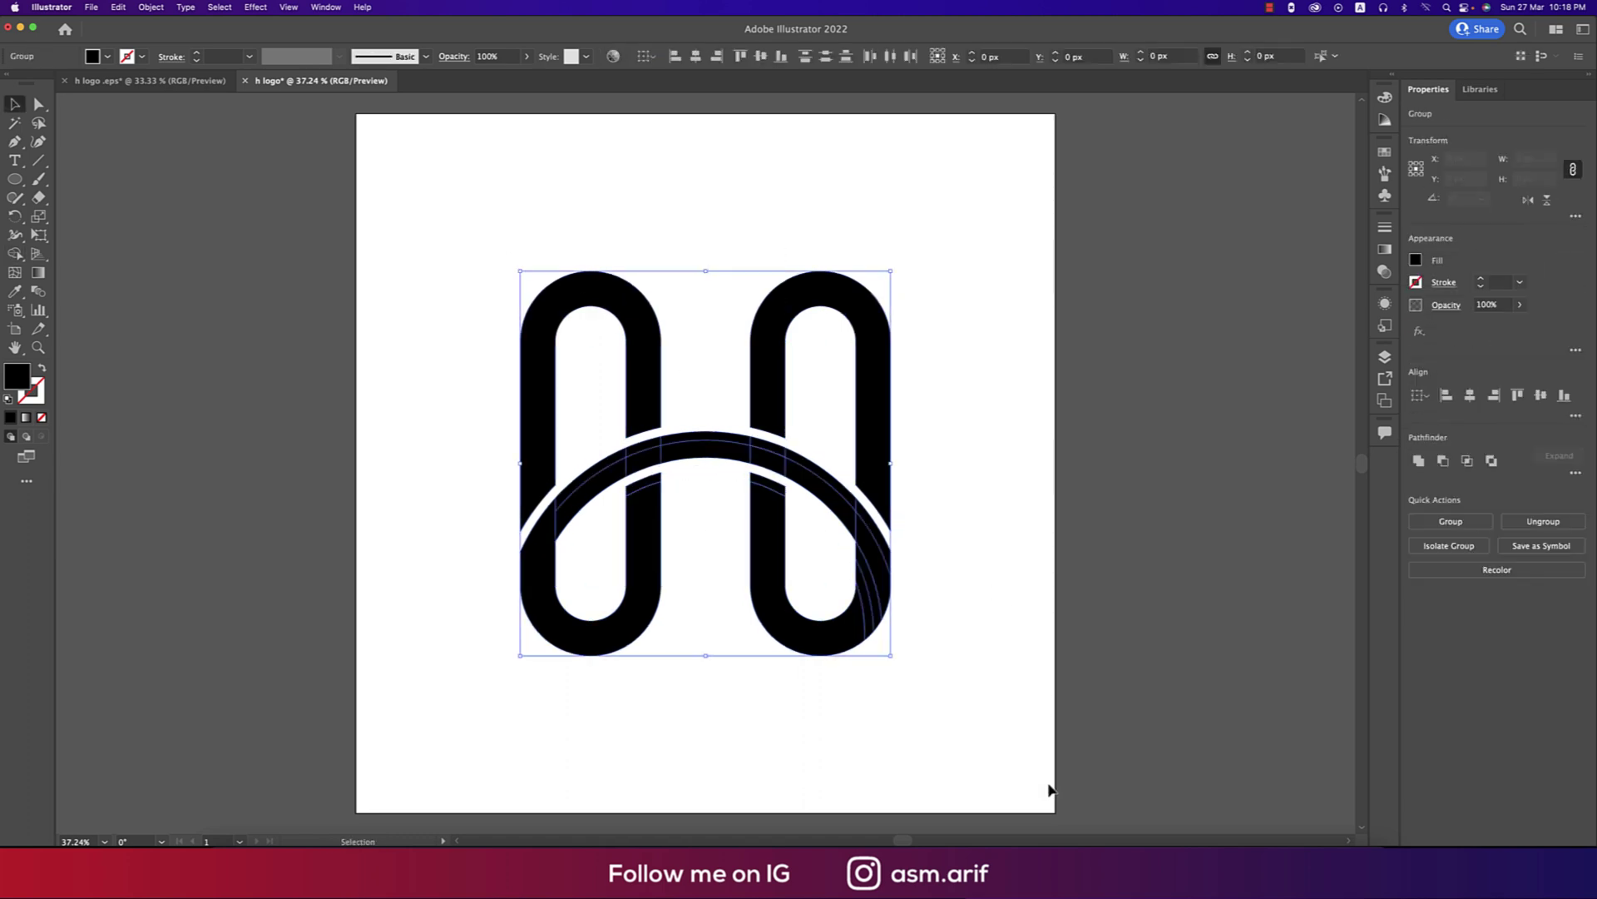
pyautogui.click(1420, 461)
pyautogui.click(951, 558)
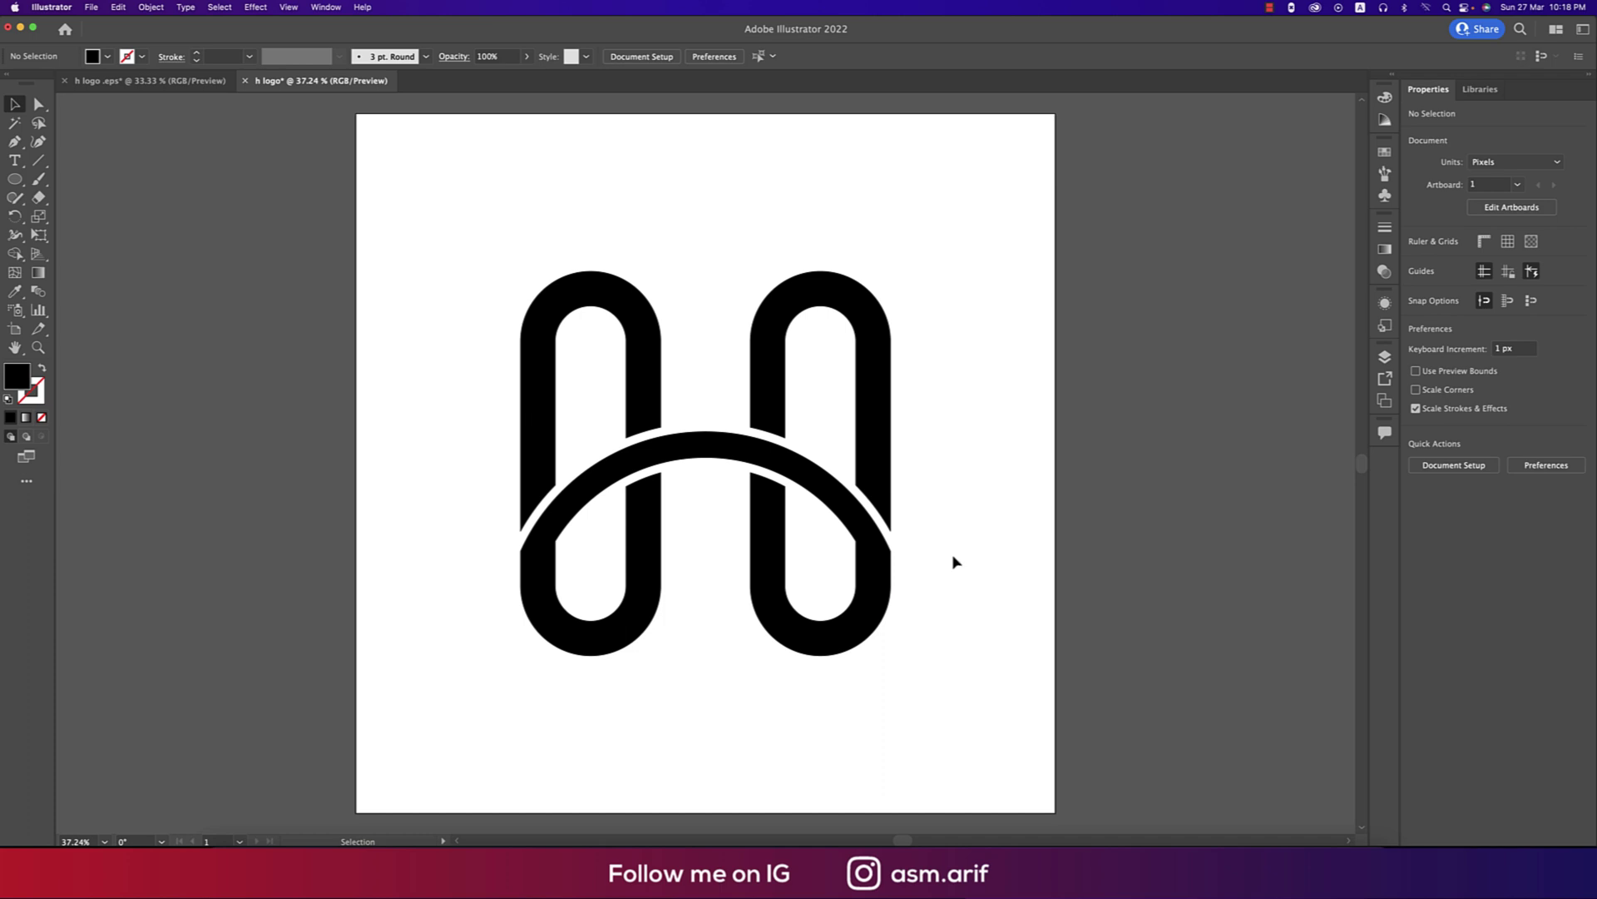
# Select the finished H logo and copy it for use in Photoshop.
pyautogui.moveTo(496, 224); pyautogui.dragTo(967, 740)
pyautogui.press('super+shift+b')
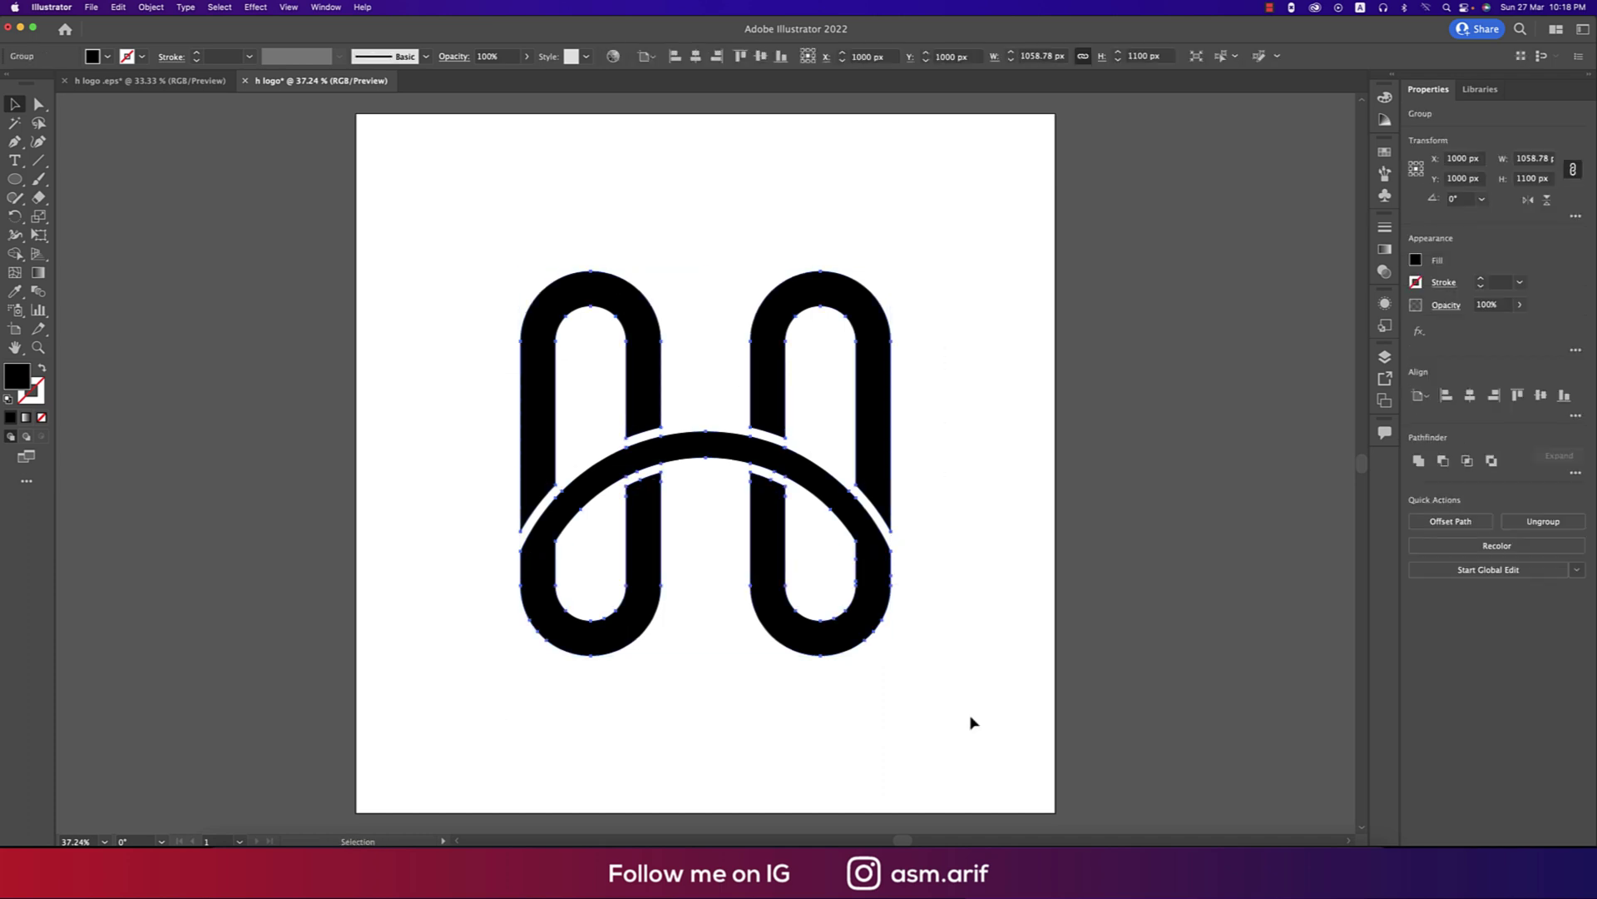
pyautogui.click(702, 863)
# Open the mockup's smart object, hide the diamond placeholder, and paste in the H logo.
pyautogui.press('super+z')
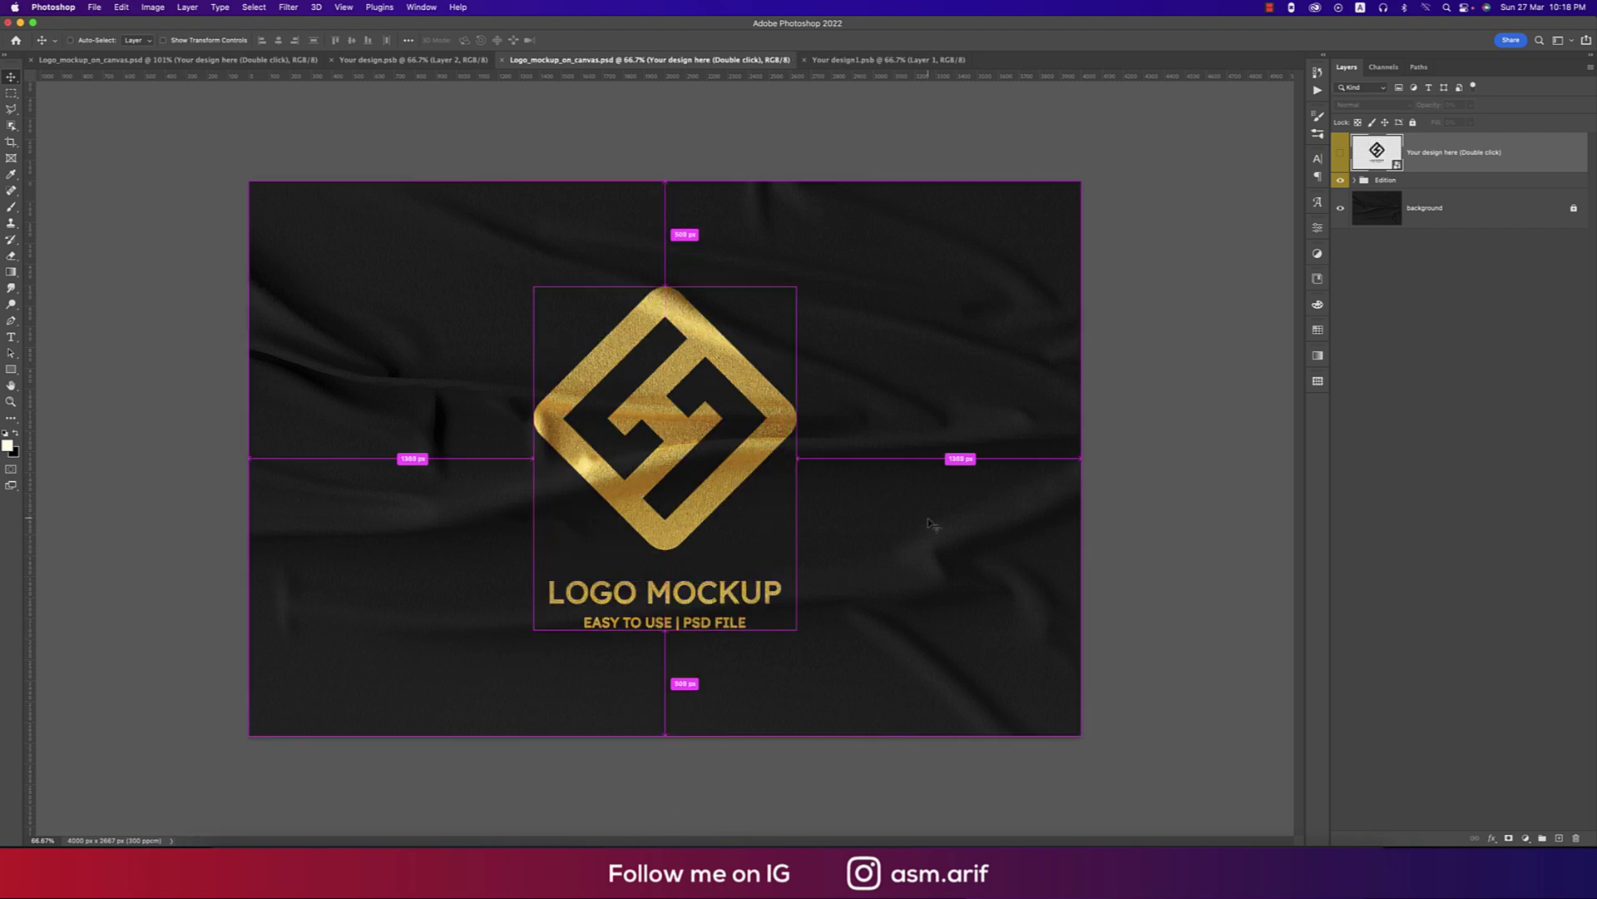
pyautogui.doubleClick(1397, 165)
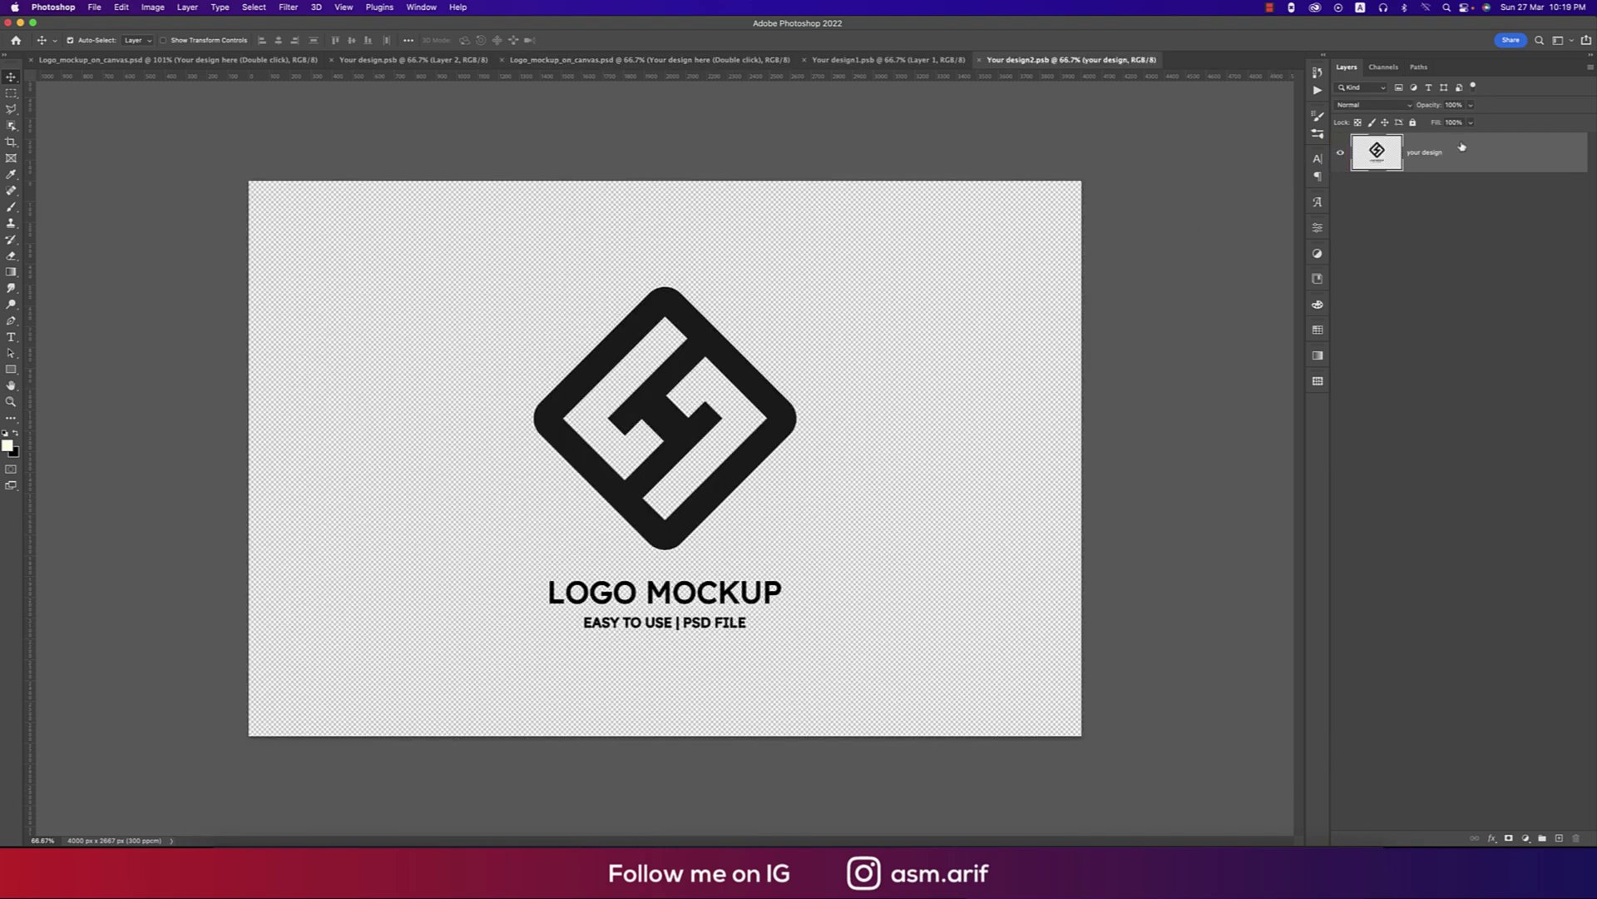
pyautogui.click(1339, 154)
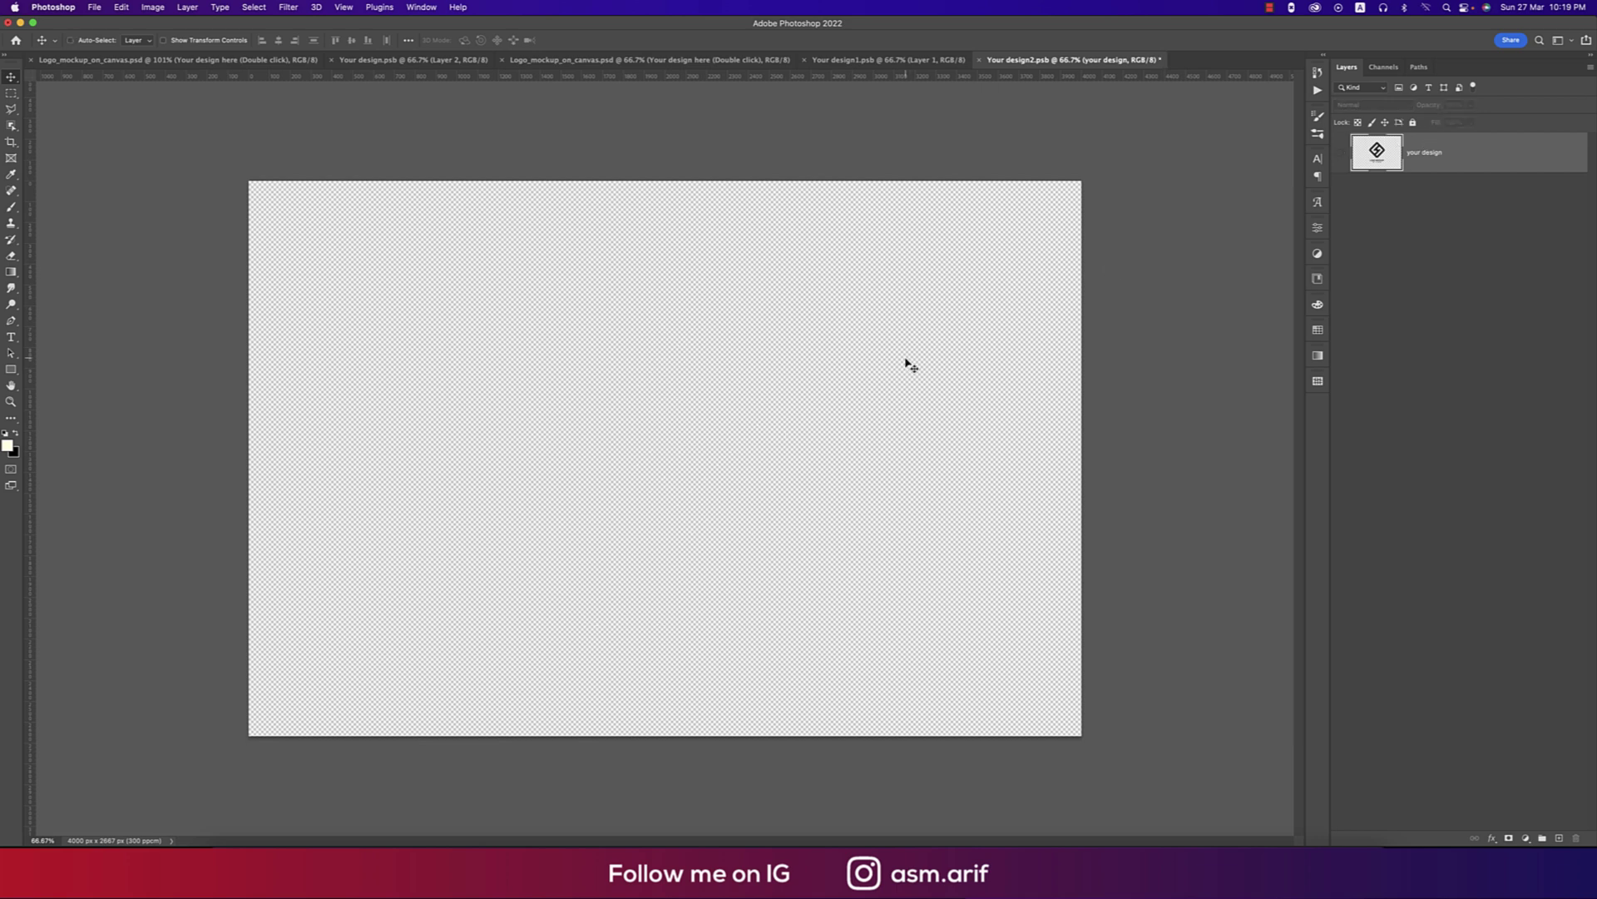
pyautogui.press('super+v')
pyautogui.click(866, 388)
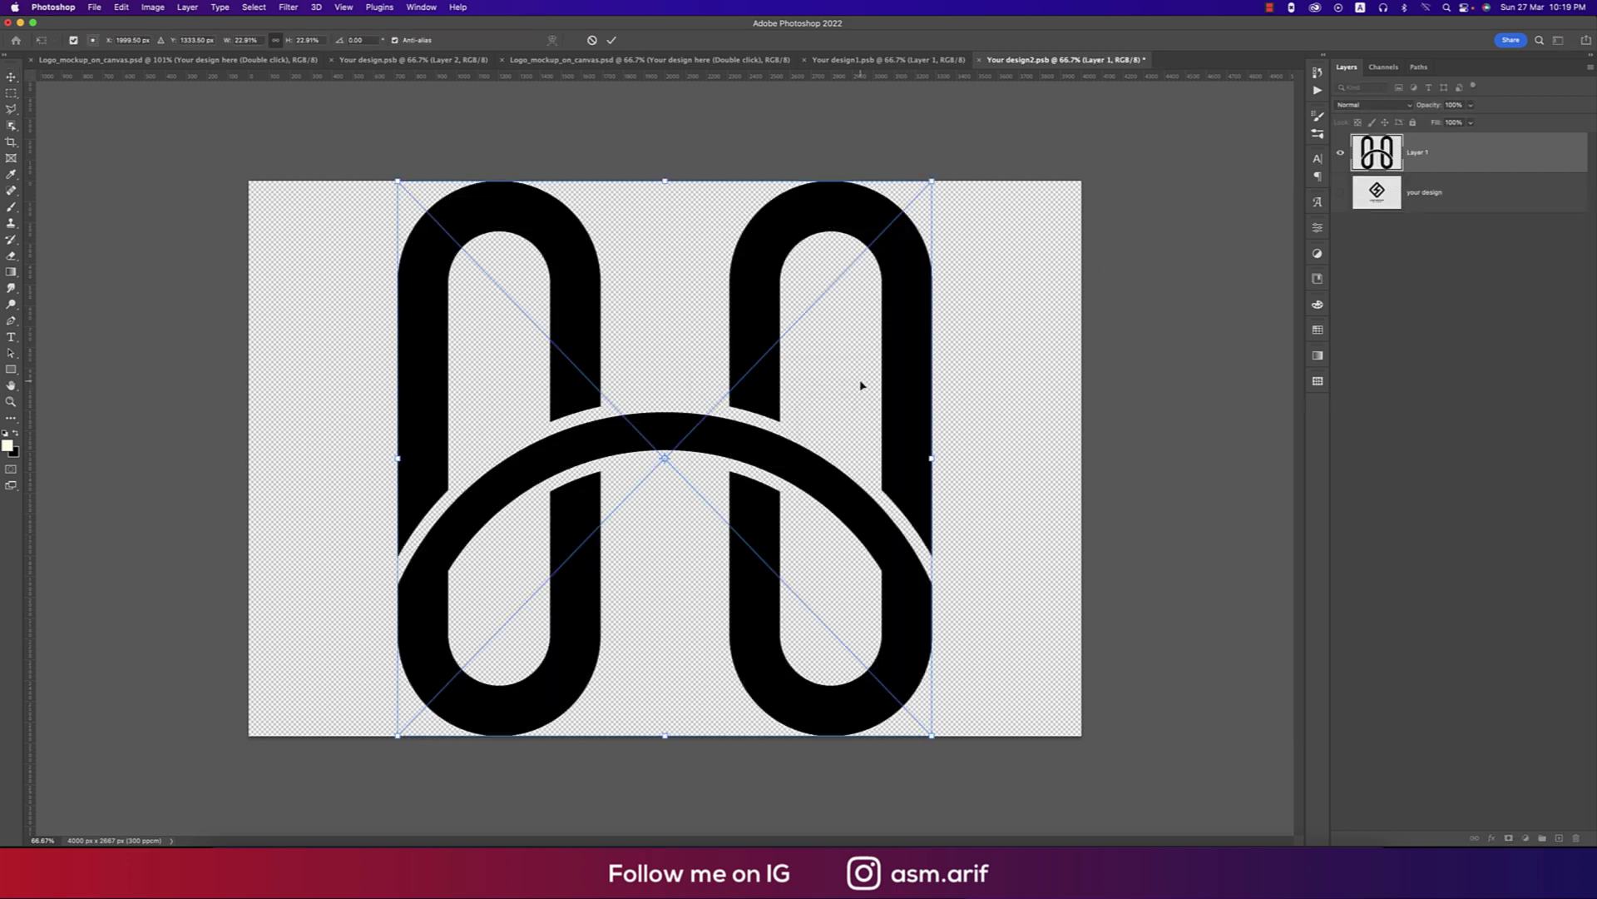
# Shrink the pasted logo toward the centre, commit it, and save the design.
pyautogui.moveTo(924, 458); pyautogui.dragTo(786, 452)
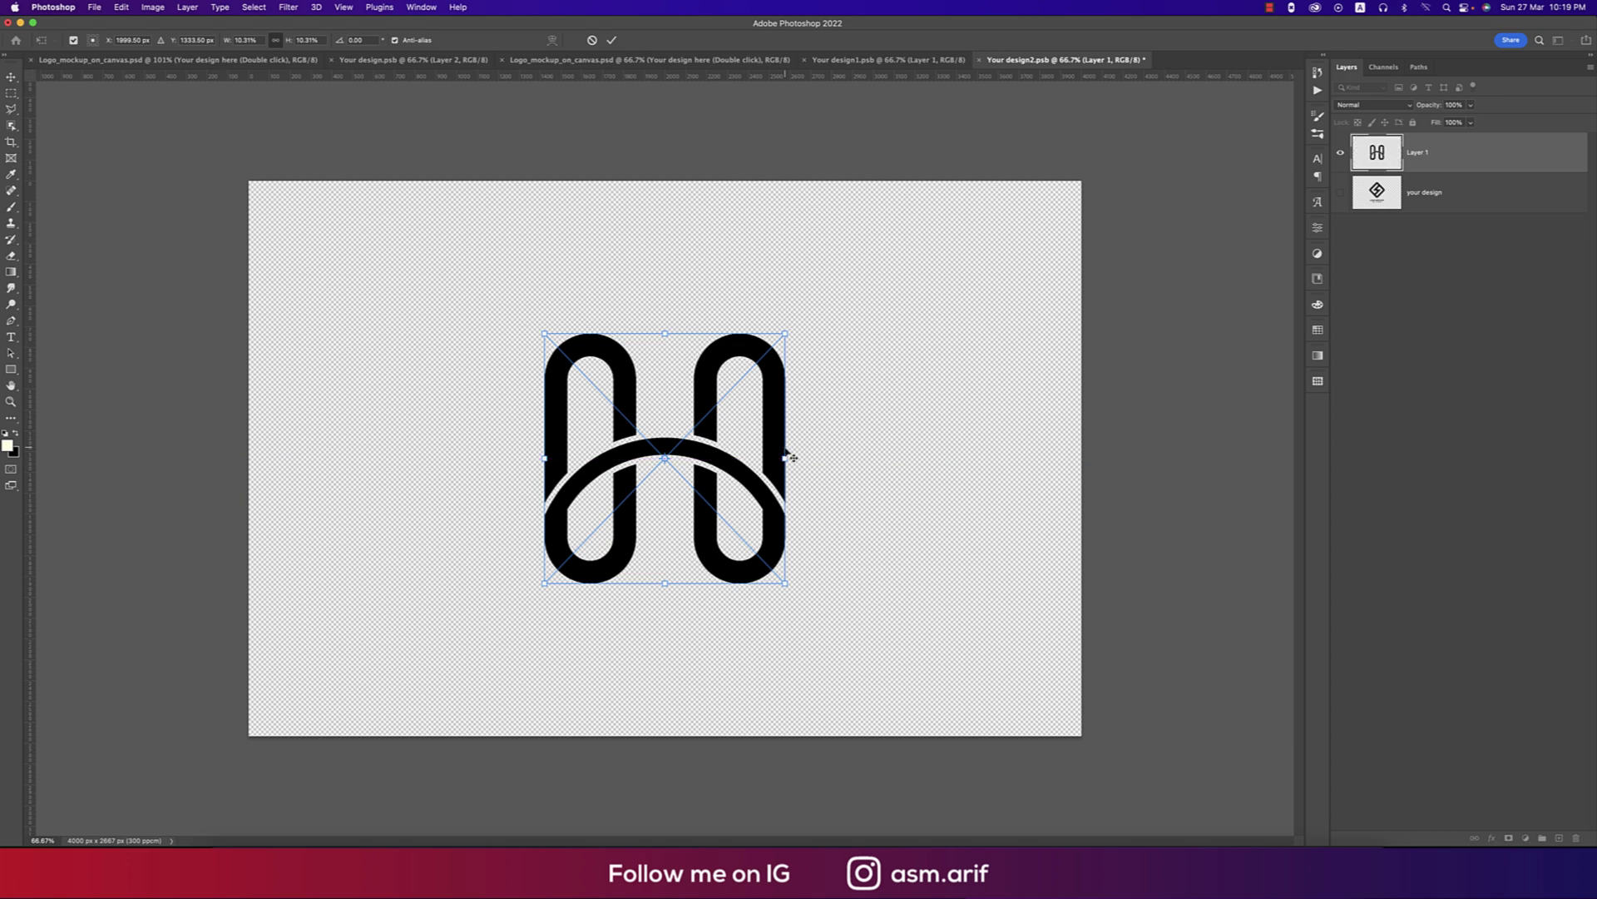
pyautogui.press('Return')
pyautogui.press('super+s')
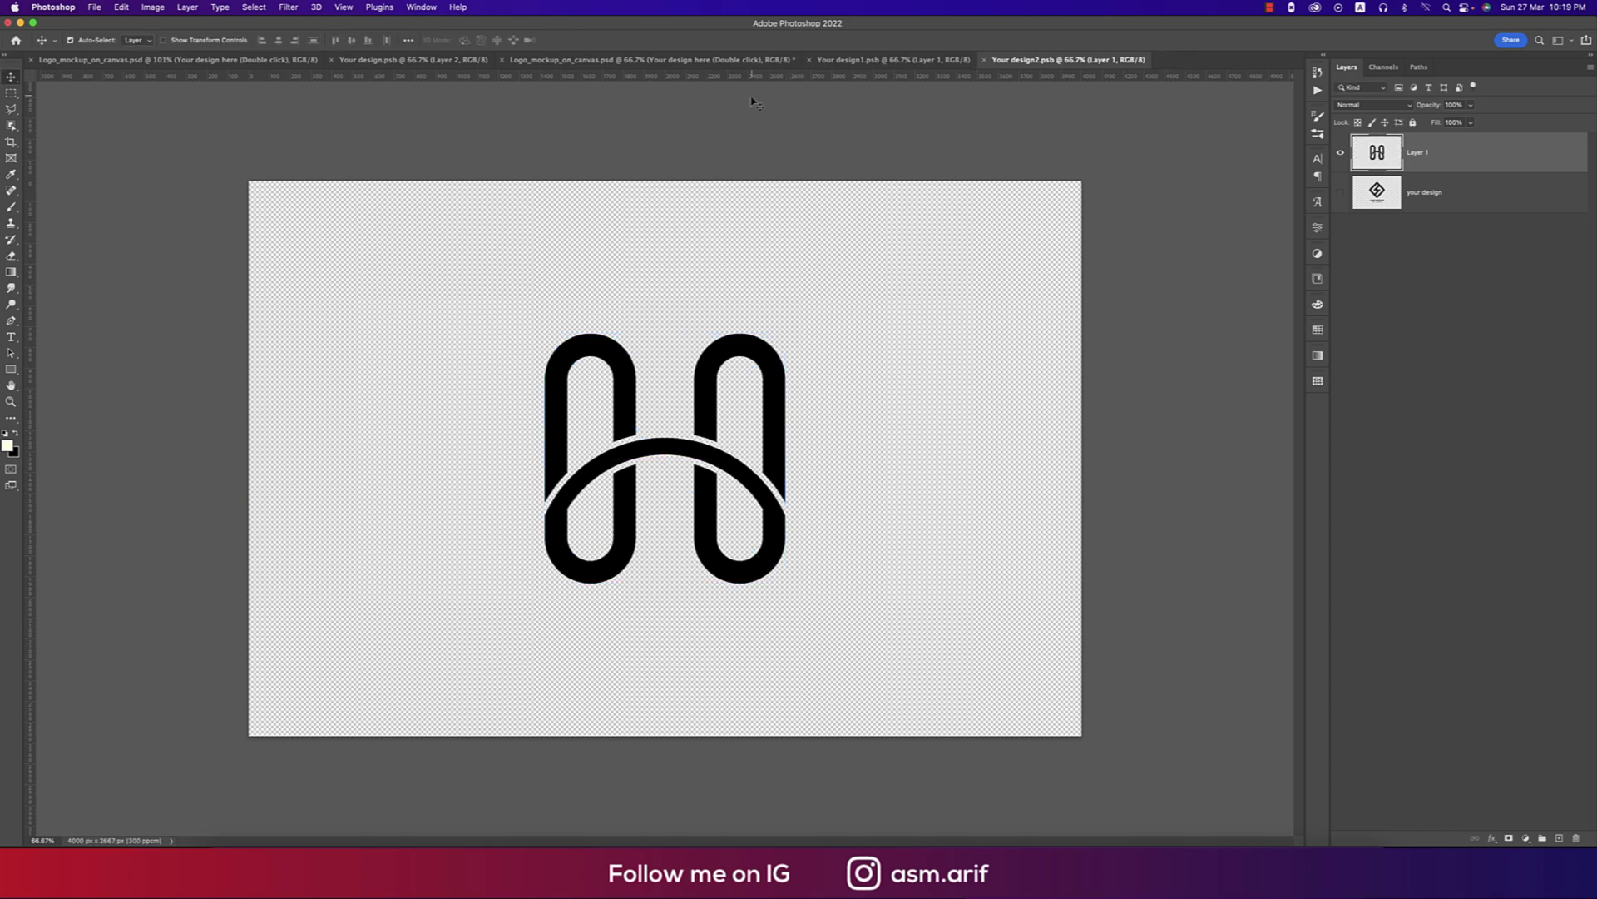
pyautogui.click(847, 60)
# View the Logo_mockup_on_canvas.psd tab showing the gold H logo on fabric.
pyautogui.click(742, 62)
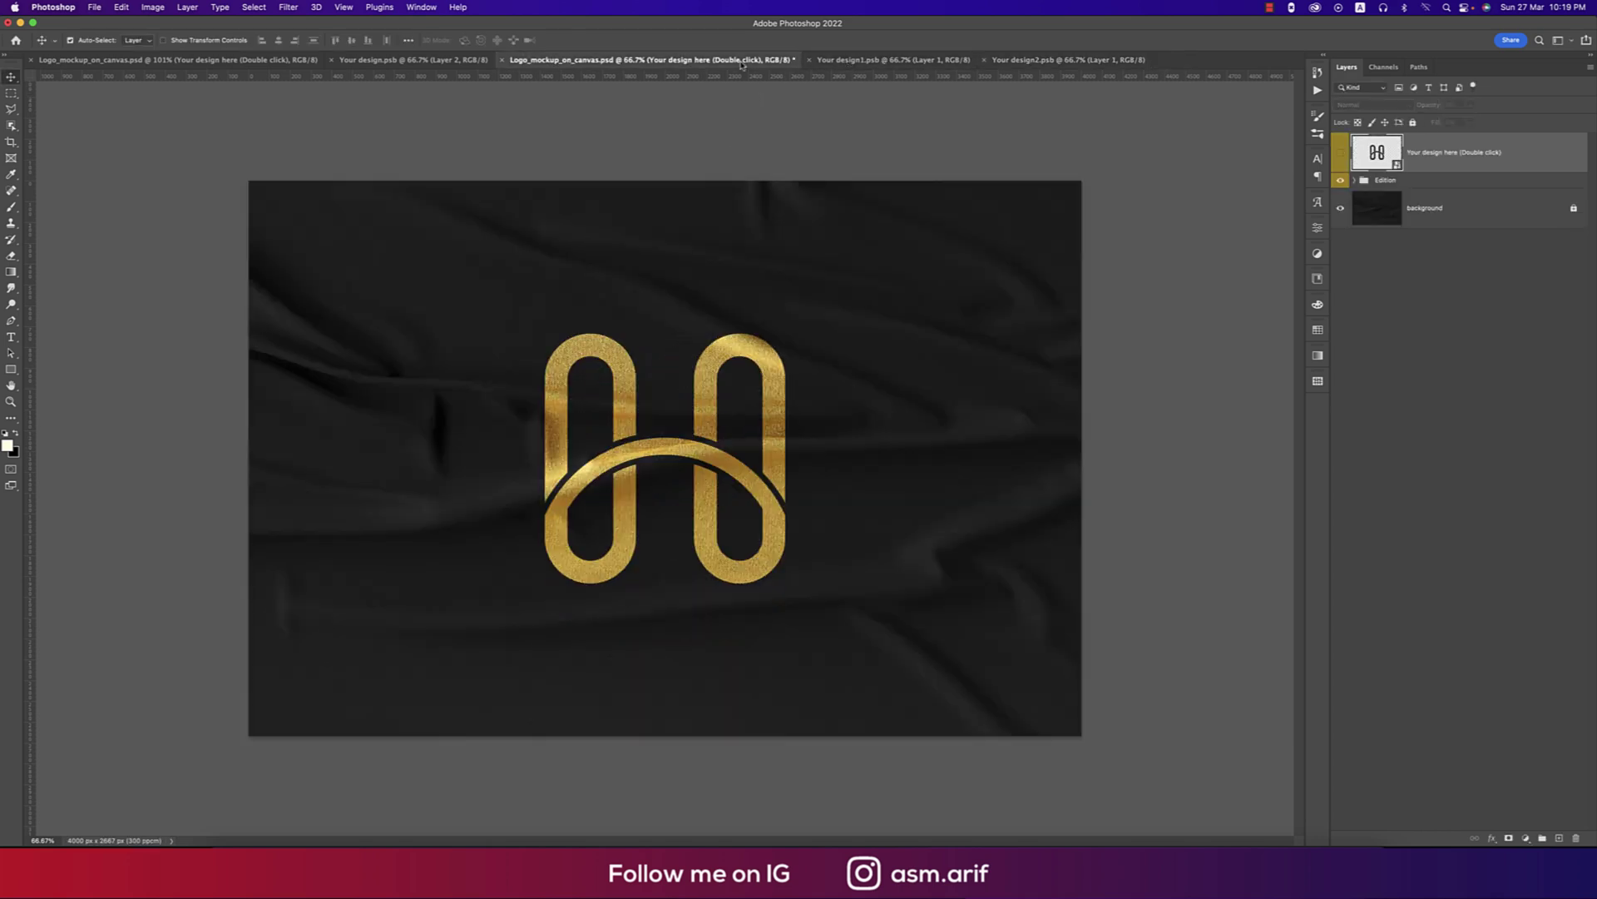